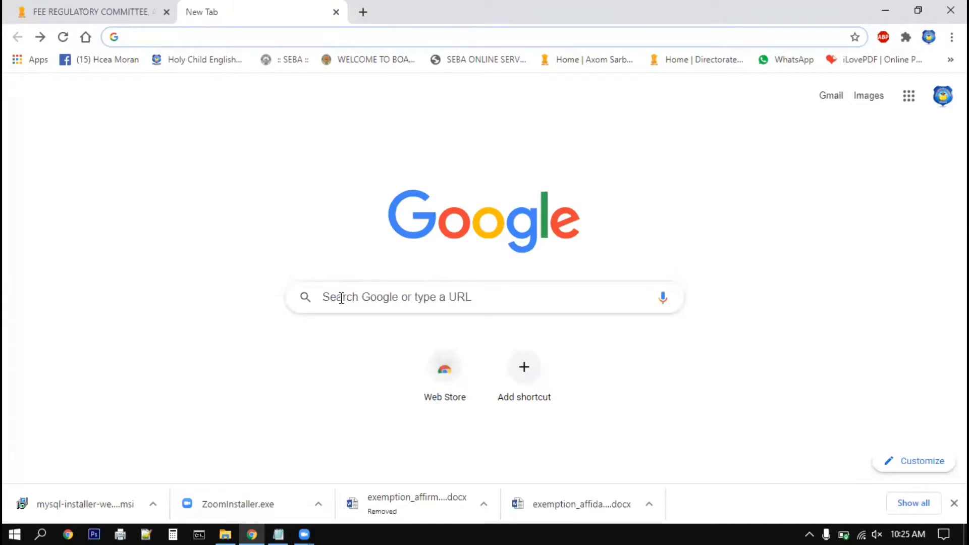
Search Google for 'mysql installer' and open the 'Download MySQL Installer - MySQL' result.
{"action": "type", "text": "my"}
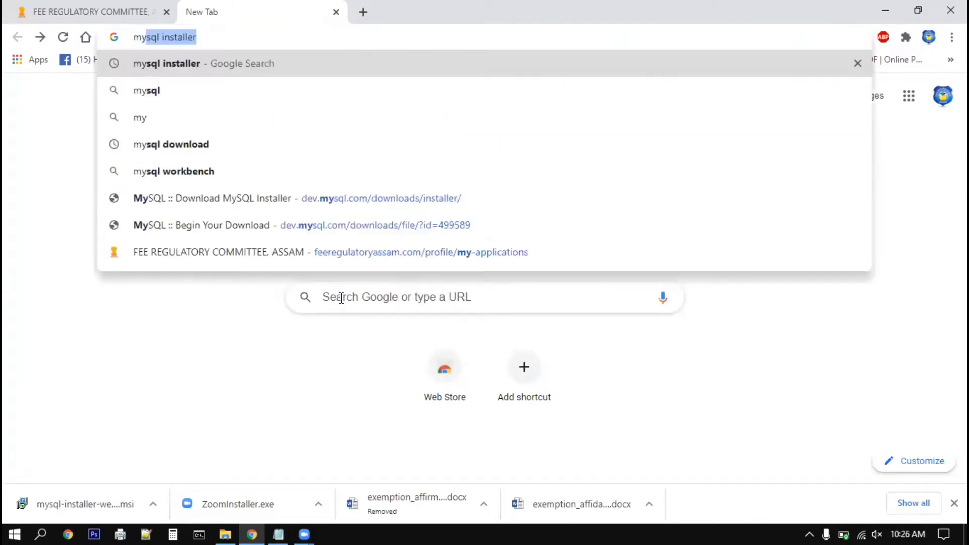
{"action": "key", "text": "Return"}
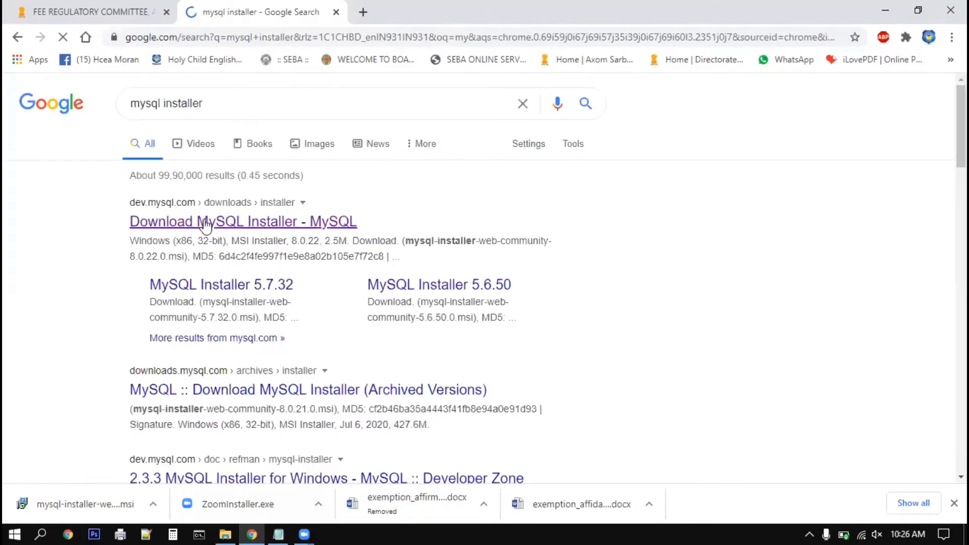
{"action": "left_click", "coordinate": [261, 227]}
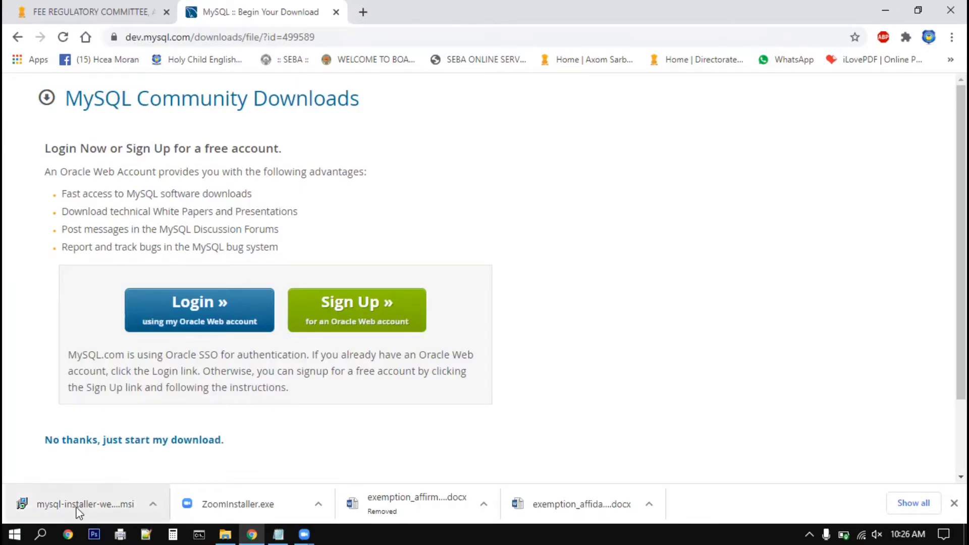
Run the downloaded MySQL Installer MSI past the security warning, then minimize Chrome.
{"action": "left_click", "coordinate": [153, 505]}
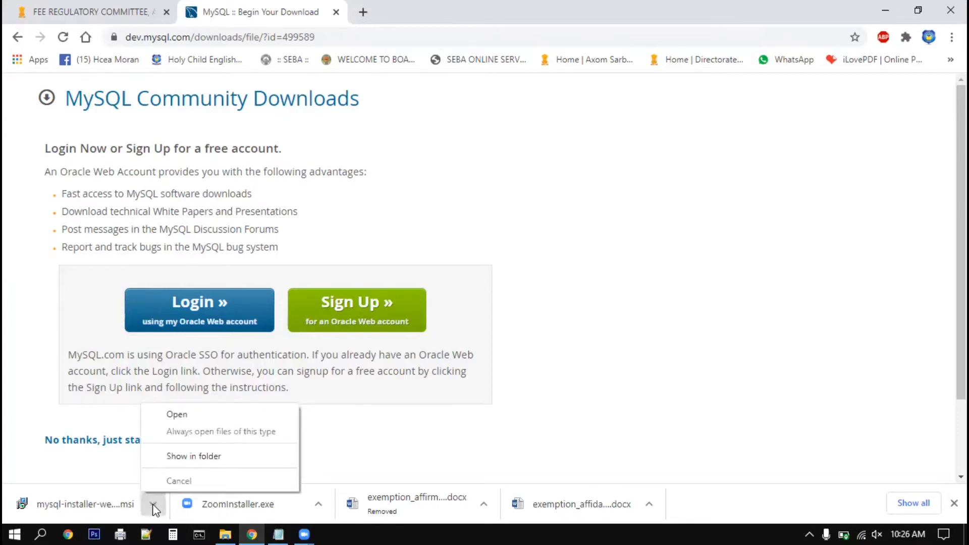
{"action": "left_click", "coordinate": [174, 418]}
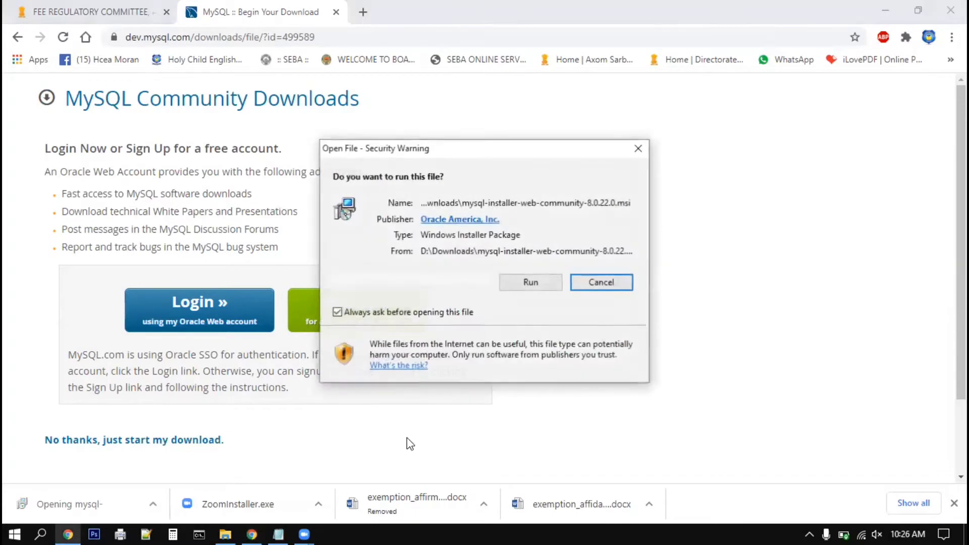
{"action": "left_click", "coordinate": [530, 283]}
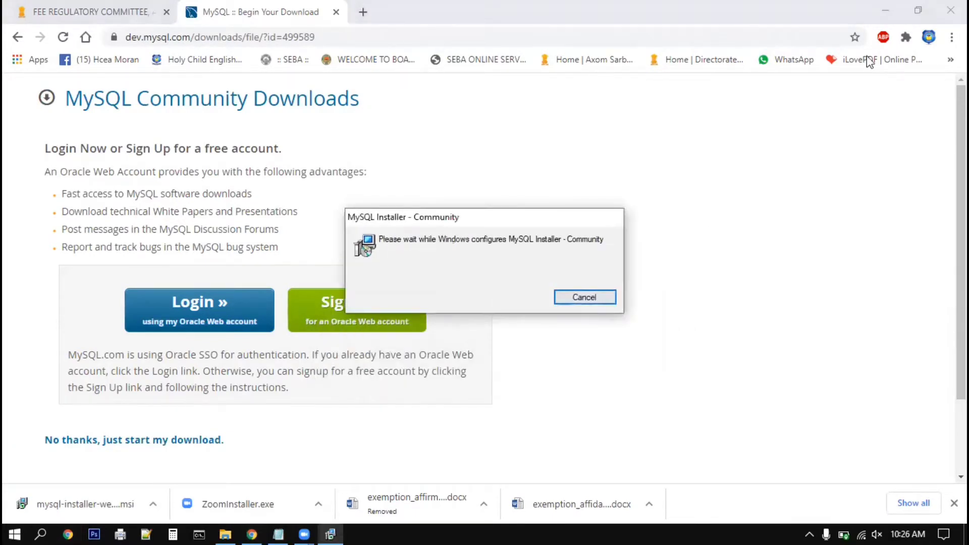
{"action": "left_click", "coordinate": [885, 11]}
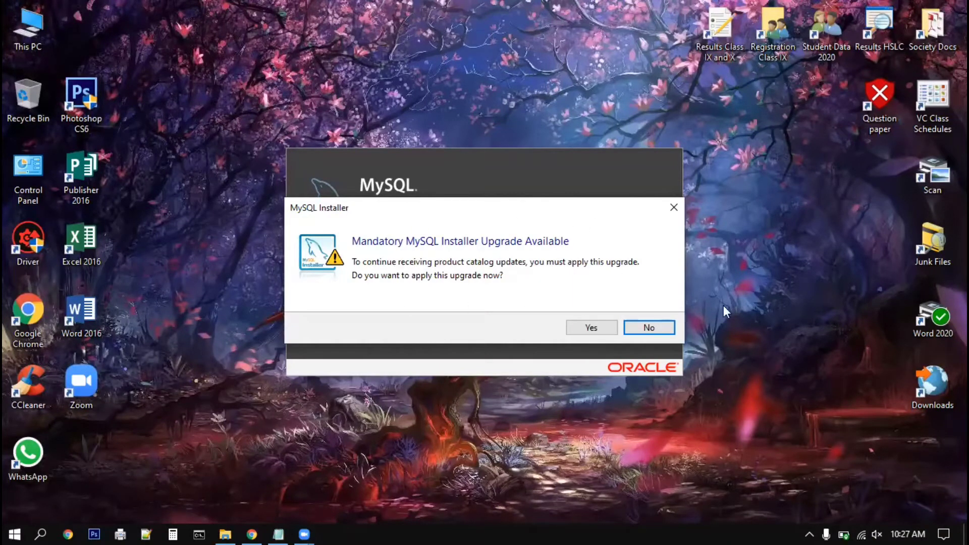
Decline the installer upgrade, choose Custom setup, and expand MySQL Servers to list versions 5.7 and 5.6.
{"action": "left_click", "coordinate": [651, 329]}
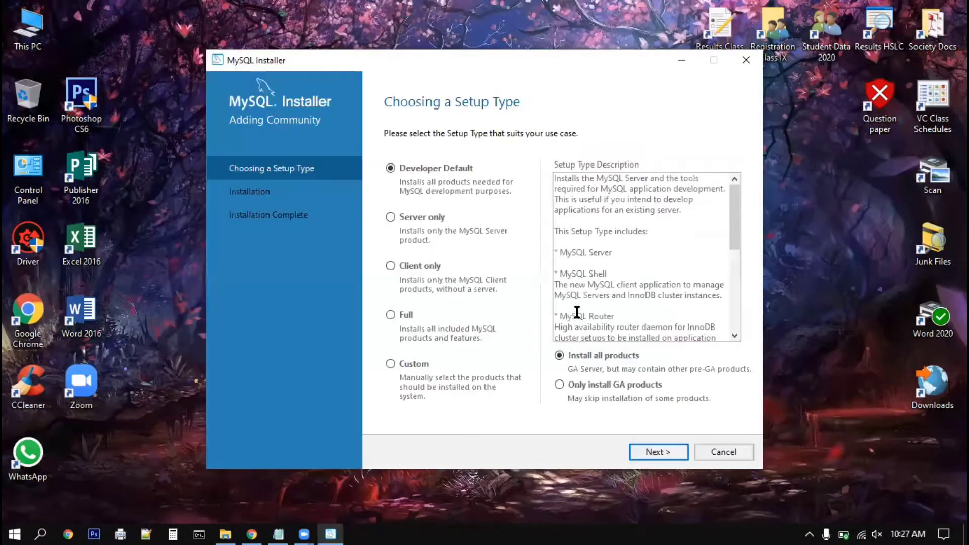
{"action": "left_click_drag", "start_coordinate": [372, 69], "coordinate": [353, 69]}
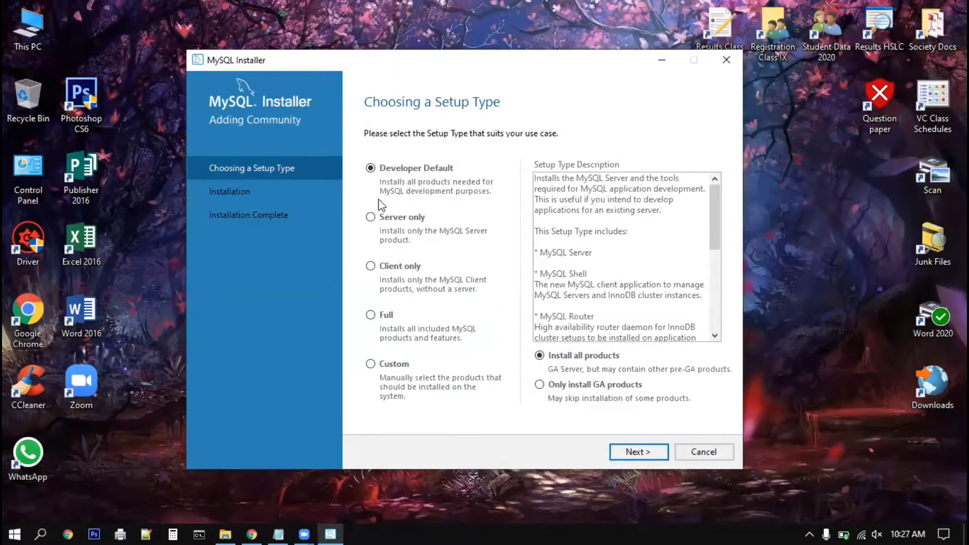
{"action": "left_click", "coordinate": [370, 365]}
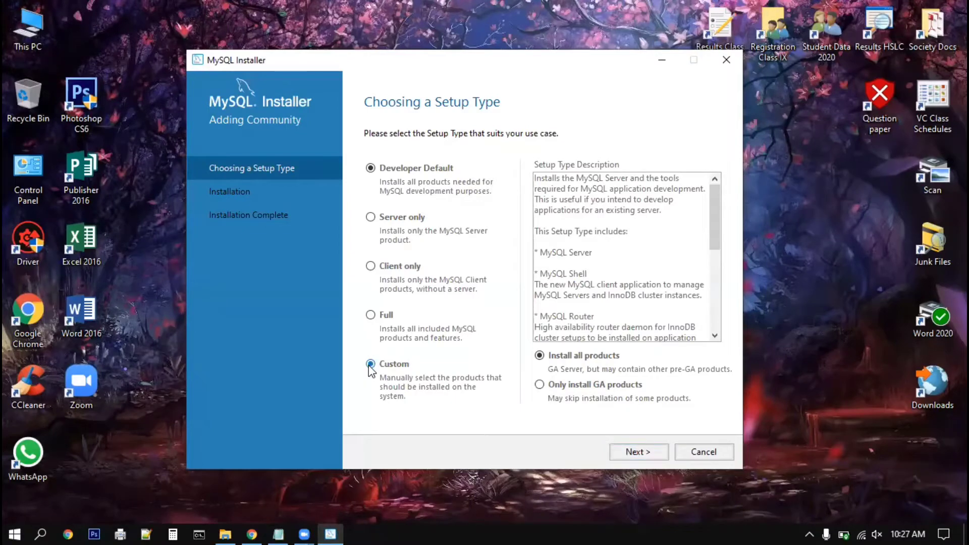
{"action": "left_click", "coordinate": [635, 451]}
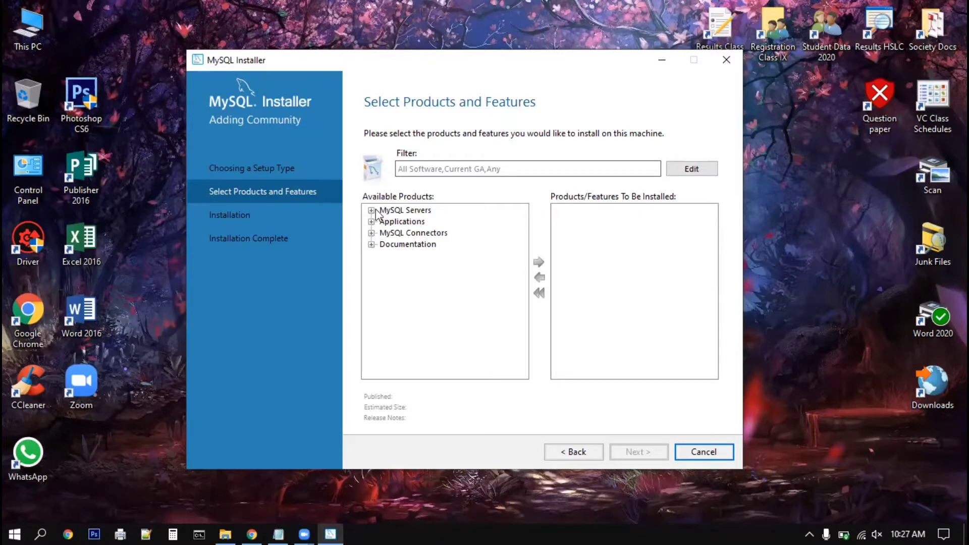
{"action": "left_click", "coordinate": [371, 210]}
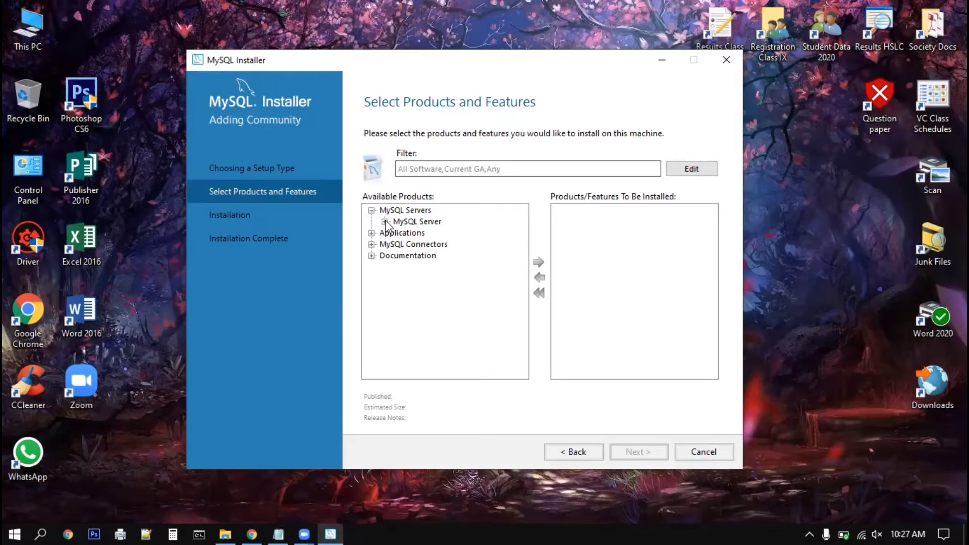
{"action": "left_click", "coordinate": [385, 222]}
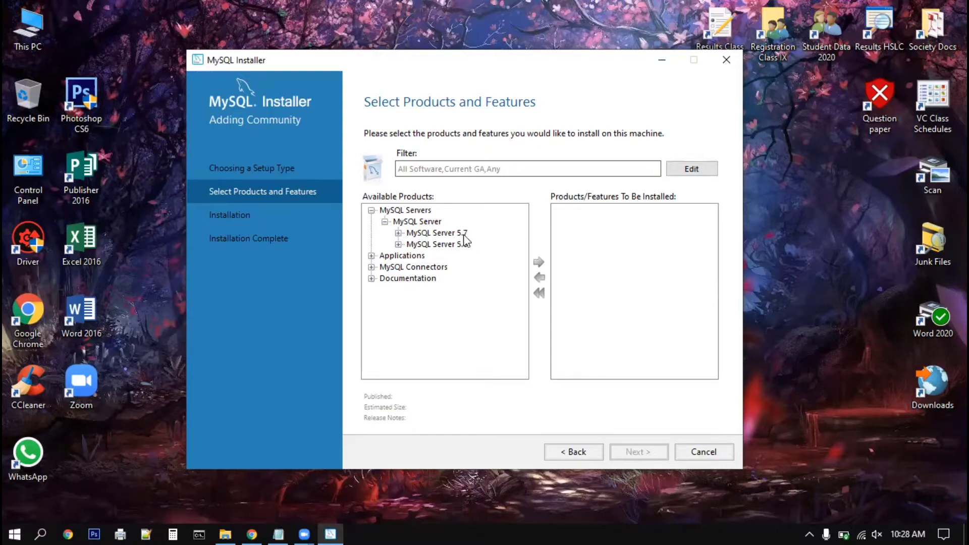
Add MySQL Server 5.7.31 - X86 to the products to install and continue to Installation.
{"action": "left_click", "coordinate": [397, 233]}
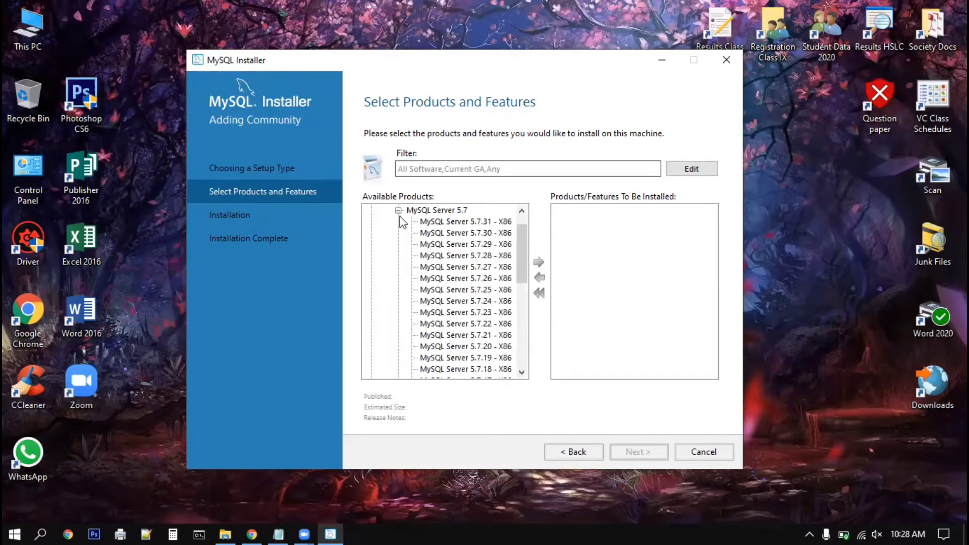
{"action": "left_click", "coordinate": [475, 222]}
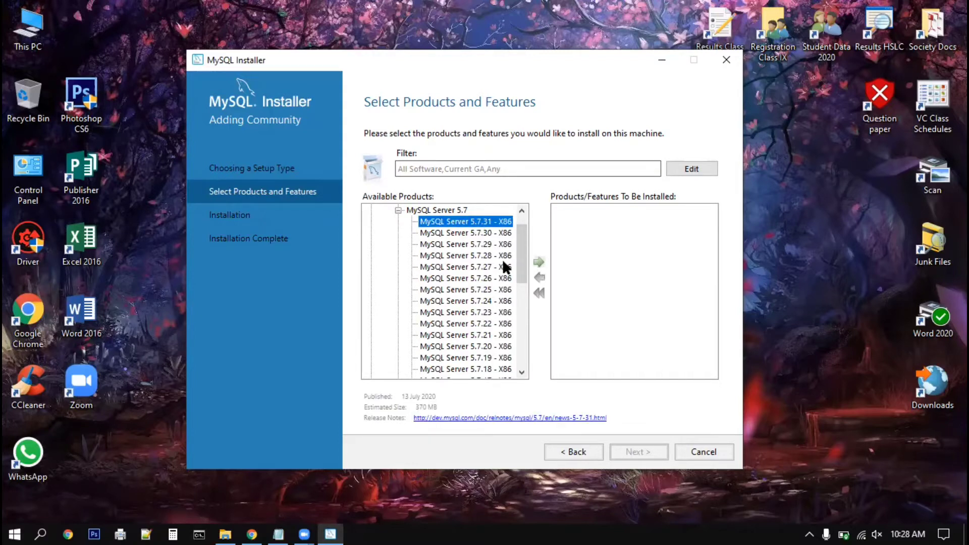
{"action": "scroll", "coordinate": [523, 229], "scroll_direction": "up", "scroll_amount": 1}
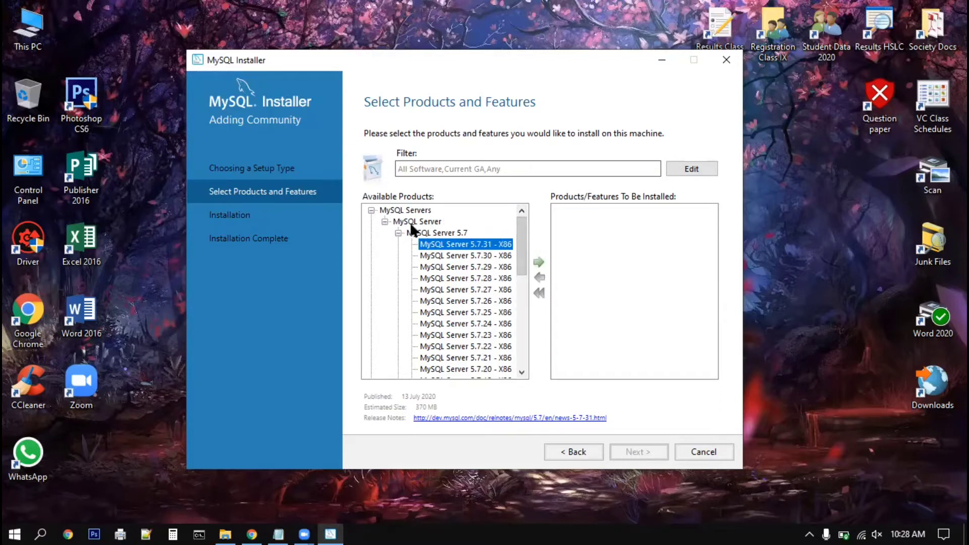
{"action": "left_click", "coordinate": [399, 233]}
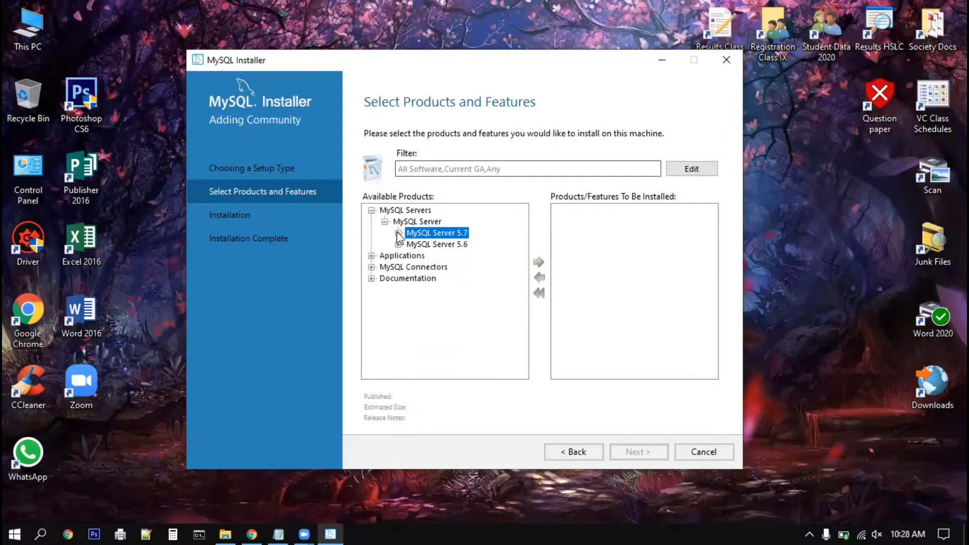
{"action": "left_click", "coordinate": [398, 233]}
{"action": "left_click", "coordinate": [448, 223]}
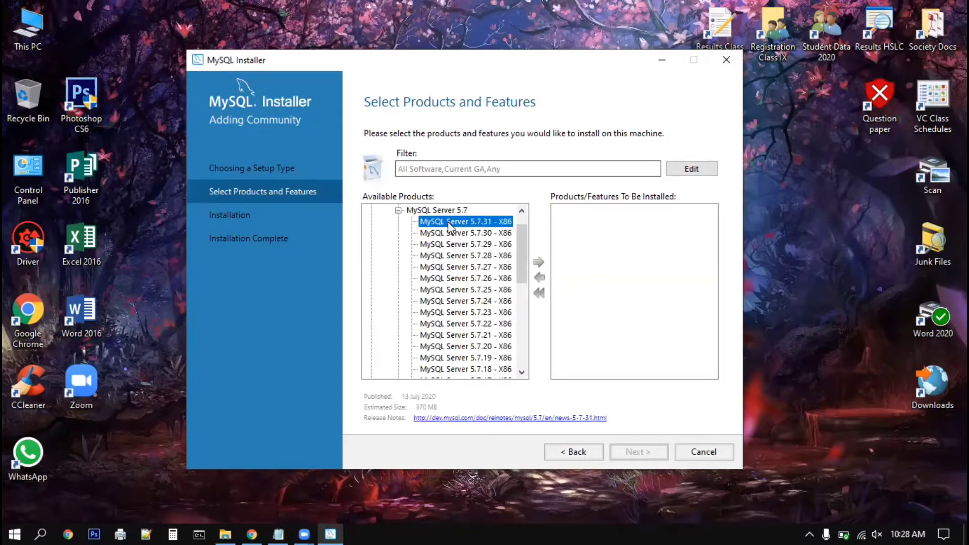
{"action": "left_click", "coordinate": [539, 264]}
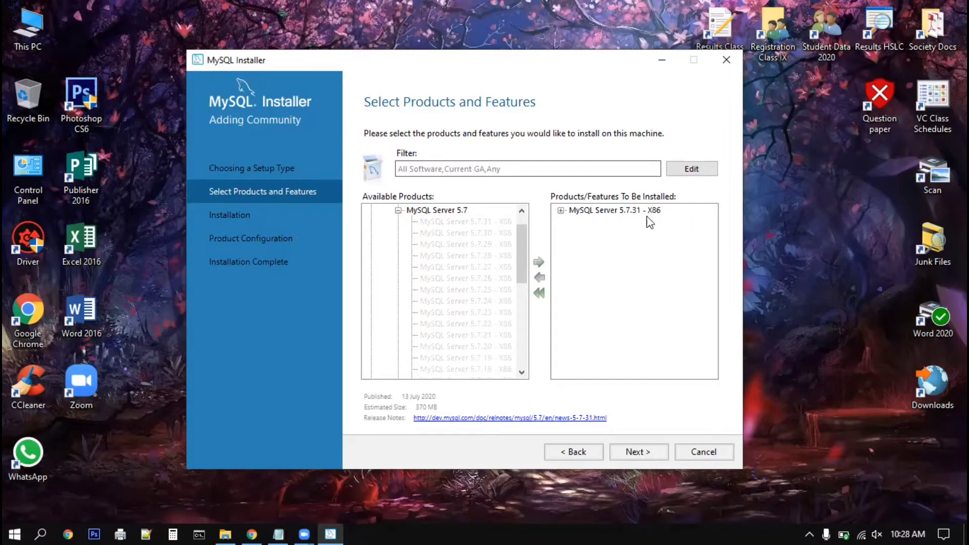
{"action": "left_click", "coordinate": [640, 449]}
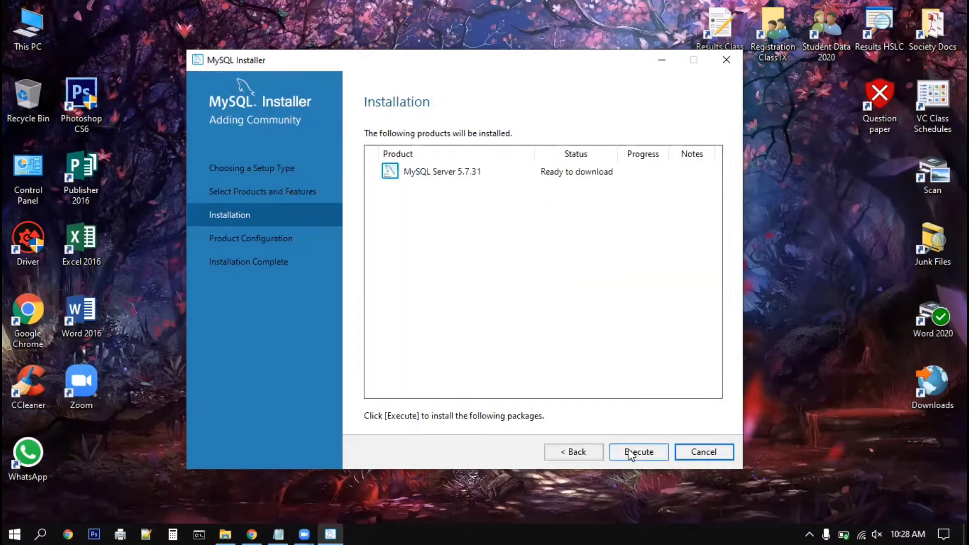
Execute the MySQL Server 5.7.31 download and install, then continue to Product Configuration once Complete.
{"action": "left_click", "coordinate": [629, 453]}
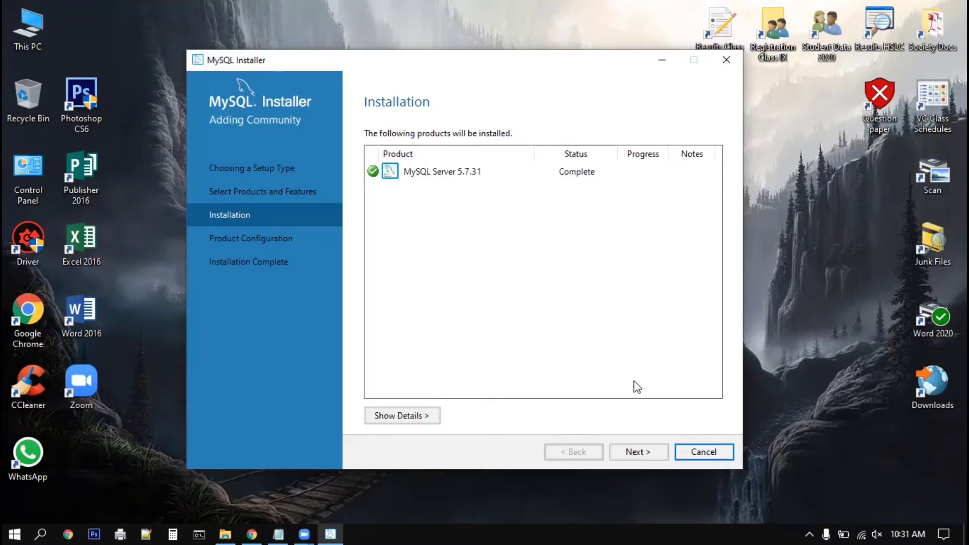
{"action": "left_click", "coordinate": [629, 454]}
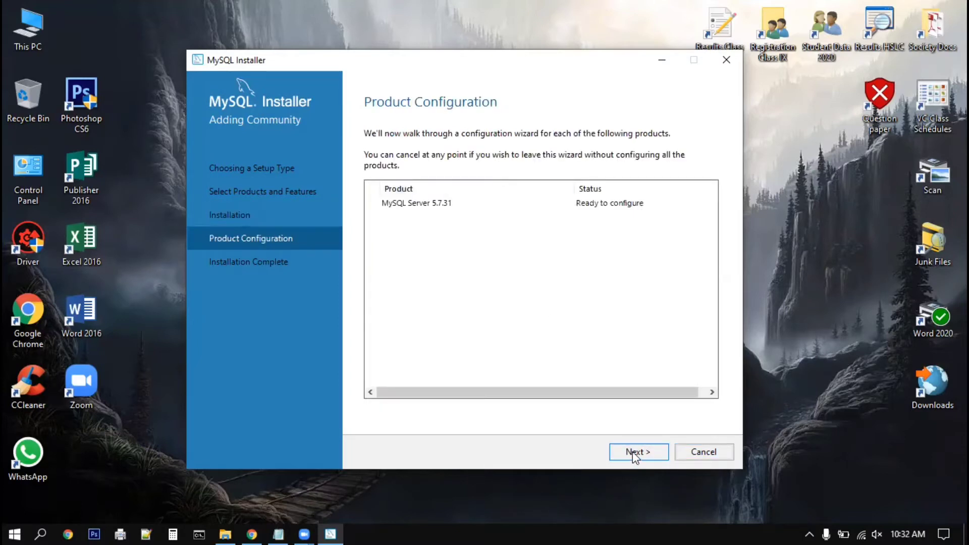
Keep the default type and networking settings, and enter the root account password in both fields.
{"action": "left_click", "coordinate": [632, 451]}
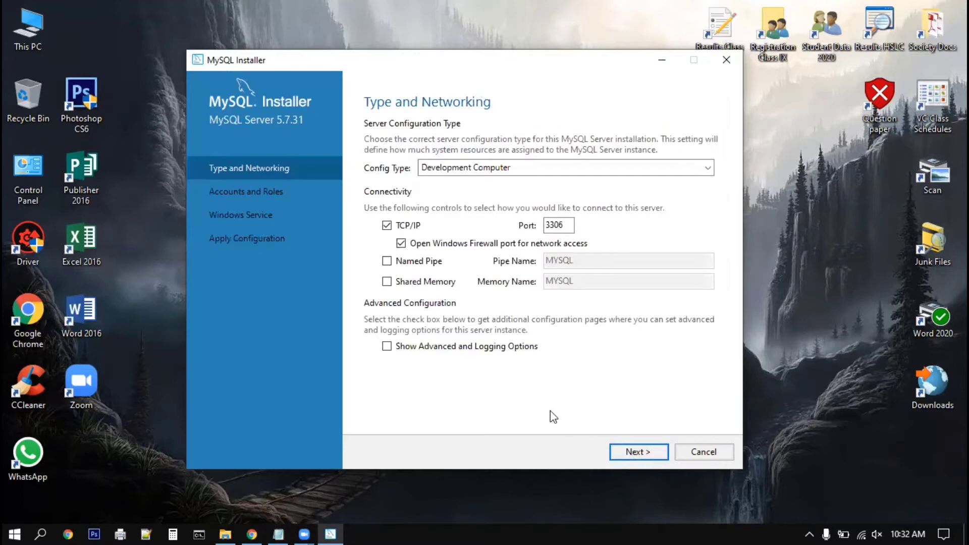
{"action": "left_click", "coordinate": [637, 453]}
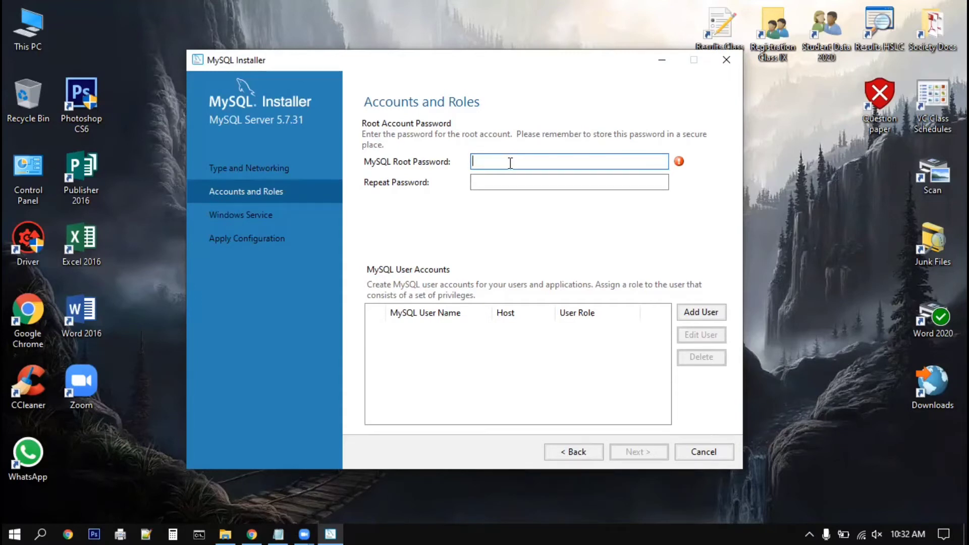
{"action": "type", "text": "root"}
{"action": "left_click", "coordinate": [492, 181]}
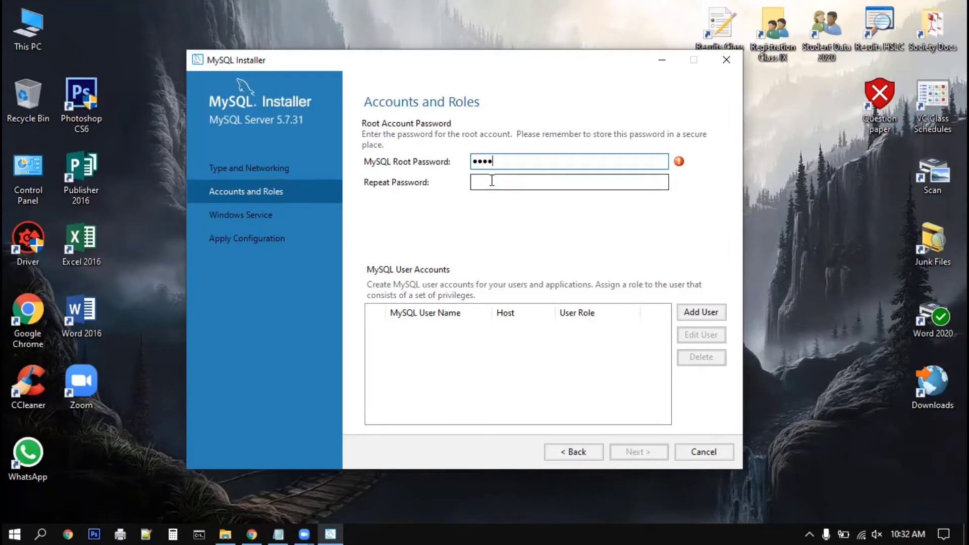
{"action": "left_click", "coordinate": [492, 181]}
{"action": "type", "text": "roo"}
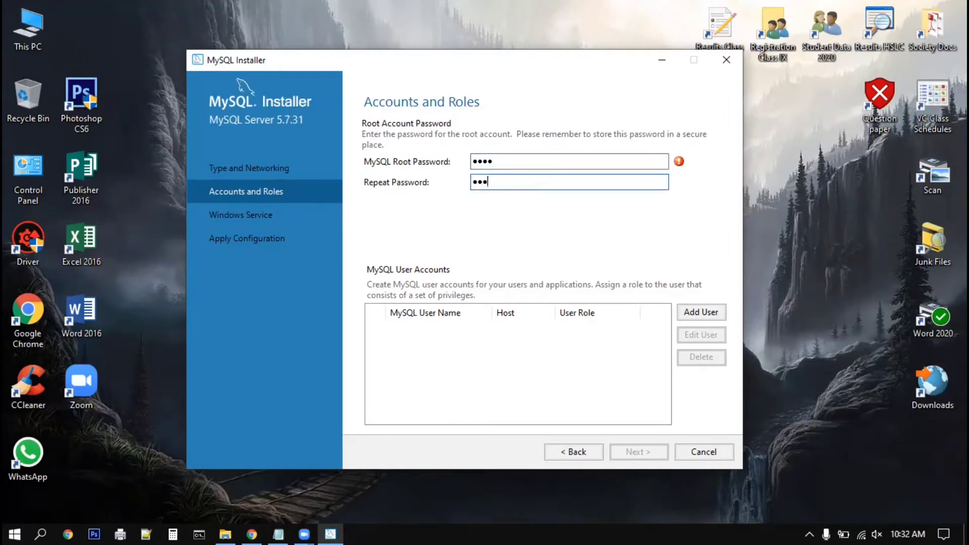
{"action": "type", "text": "t"}
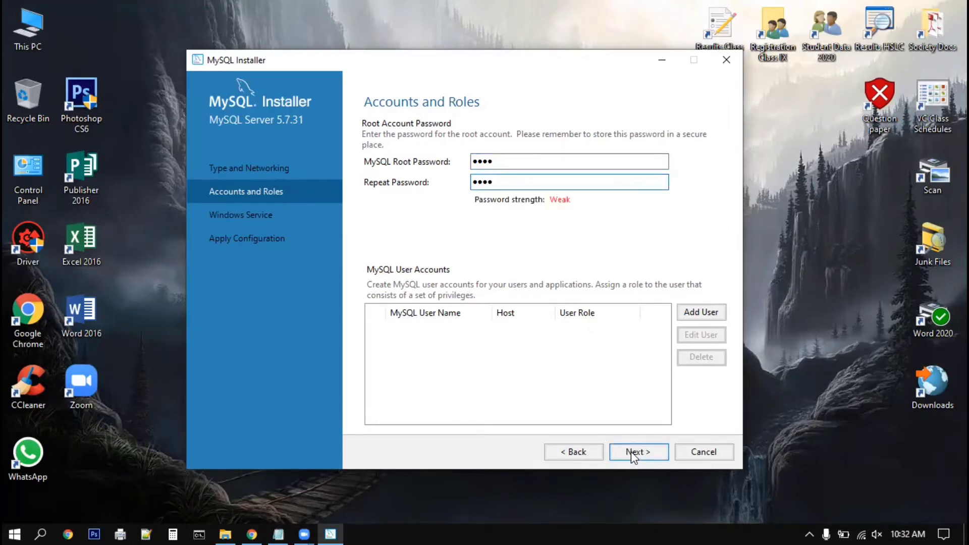
{"action": "left_click", "coordinate": [630, 451]}
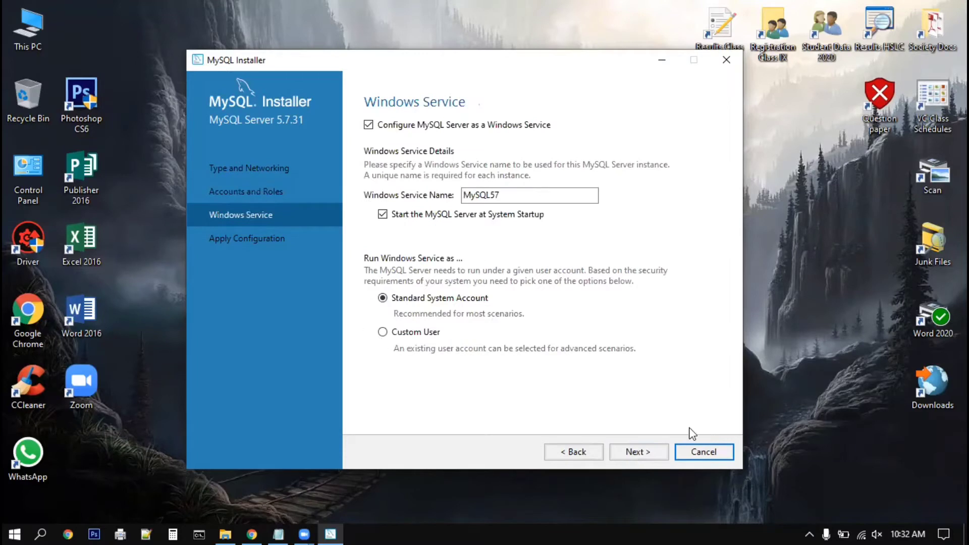
Accept the Windows service defaults, execute the configuration, and finish through Installation Complete.
{"action": "left_click", "coordinate": [637, 452]}
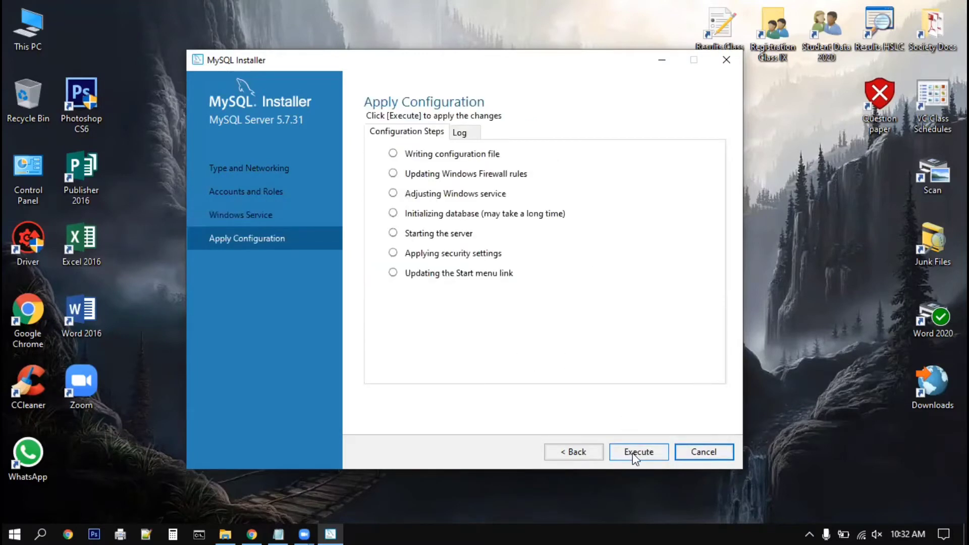
{"action": "left_click", "coordinate": [635, 452]}
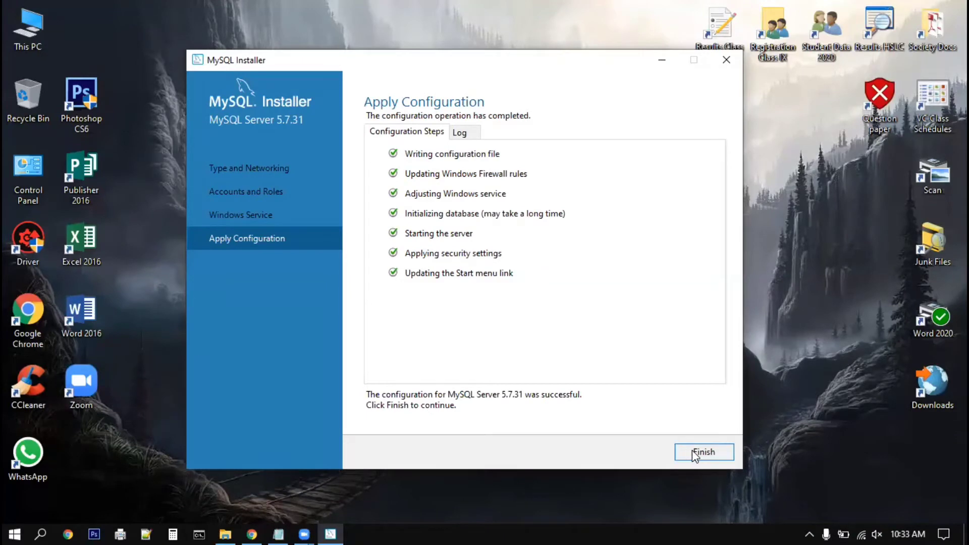
{"action": "left_click", "coordinate": [692, 450]}
{"action": "left_click", "coordinate": [653, 453]}
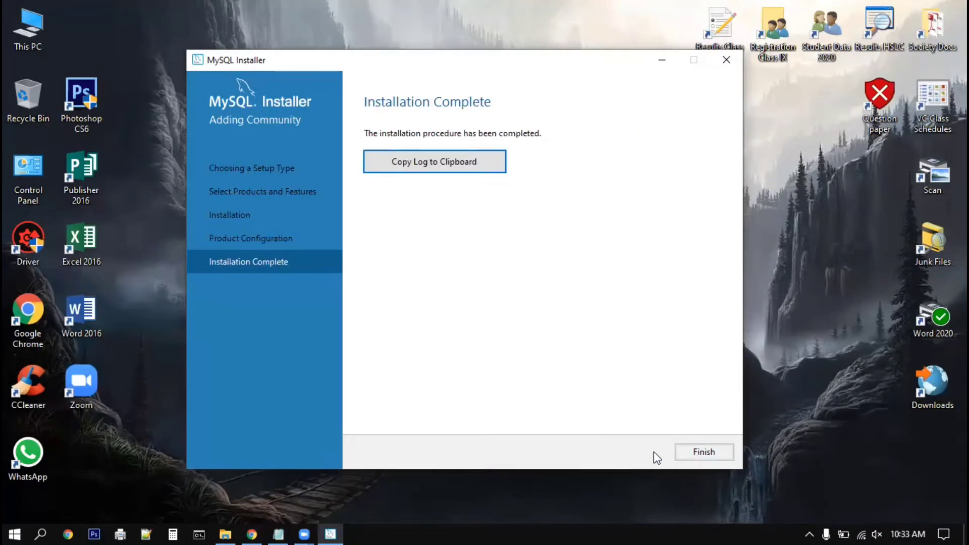
{"action": "left_click", "coordinate": [692, 452]}
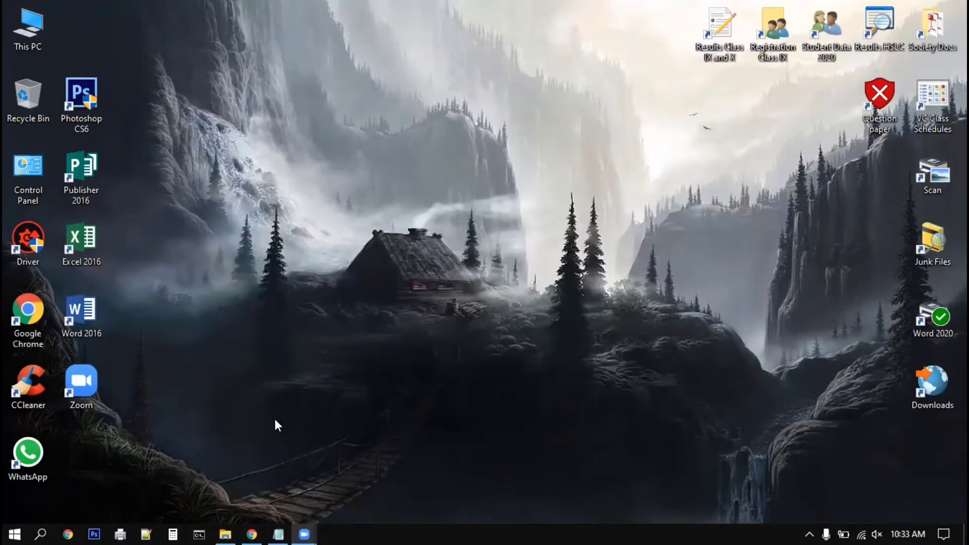
Browse in File Explorer to C:\Program Files\MySQL\MySQL Server 5.7\bin.
{"action": "double_click", "coordinate": [31, 36]}
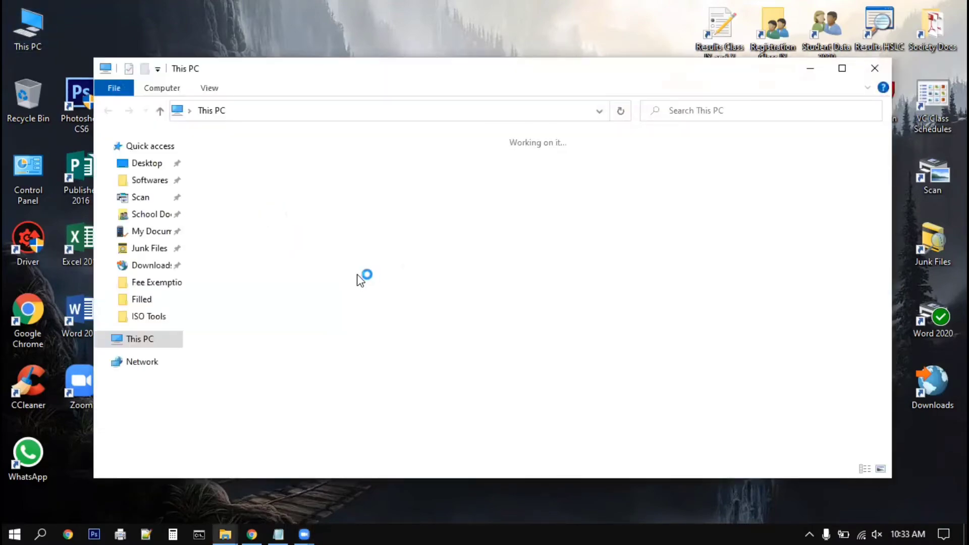
{"action": "double_click", "coordinate": [267, 190]}
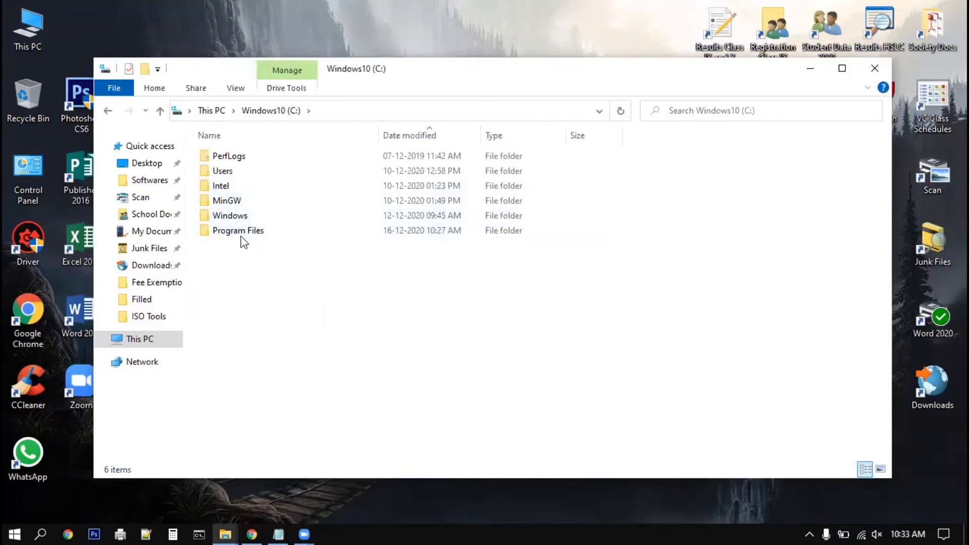
{"action": "double_click", "coordinate": [239, 232]}
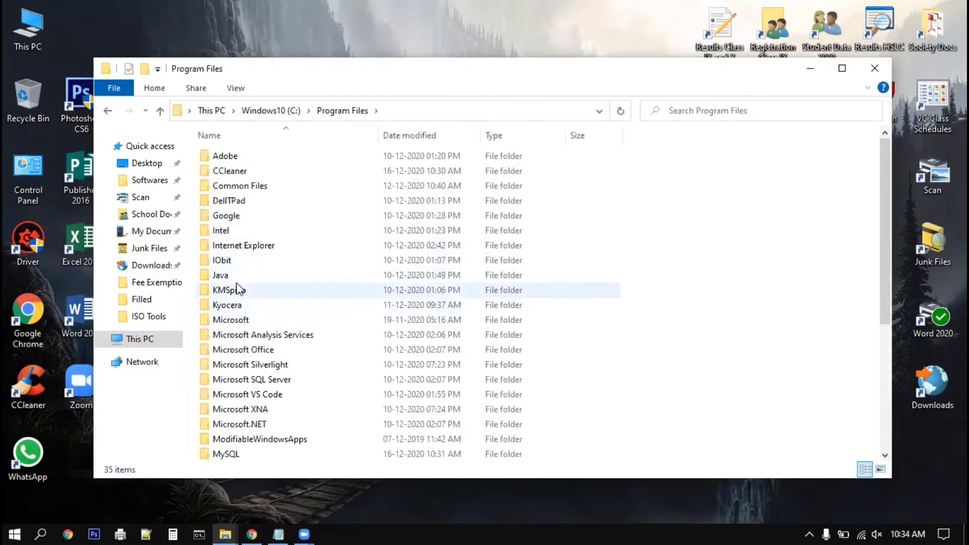
{"action": "double_click", "coordinate": [231, 454]}
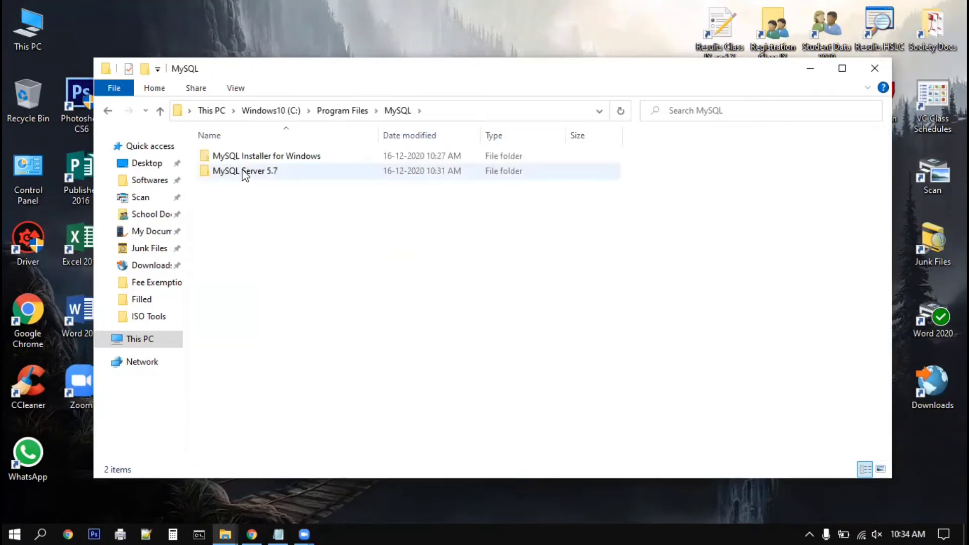
{"action": "left_click", "coordinate": [243, 172]}
{"action": "double_click", "coordinate": [245, 175]}
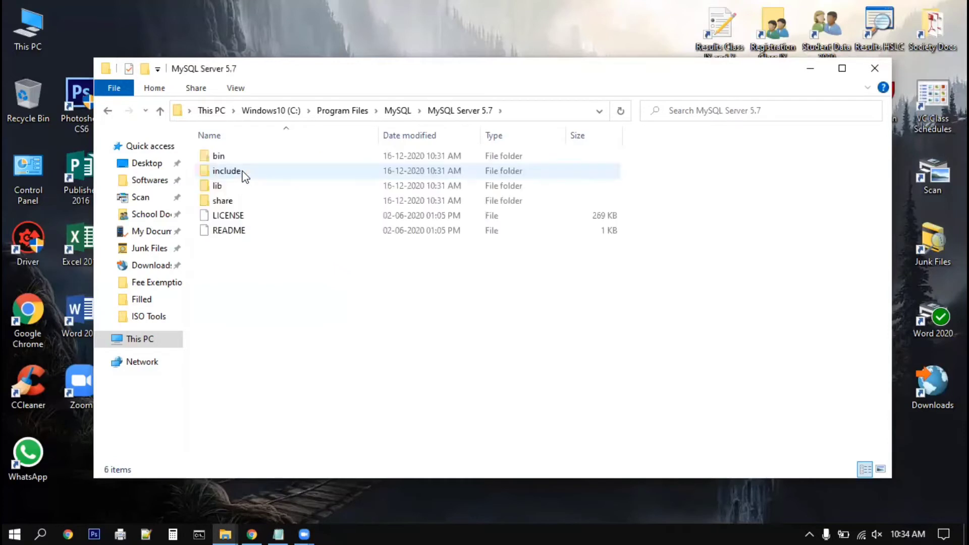
{"action": "left_click", "coordinate": [221, 158]}
{"action": "double_click", "coordinate": [222, 160]}
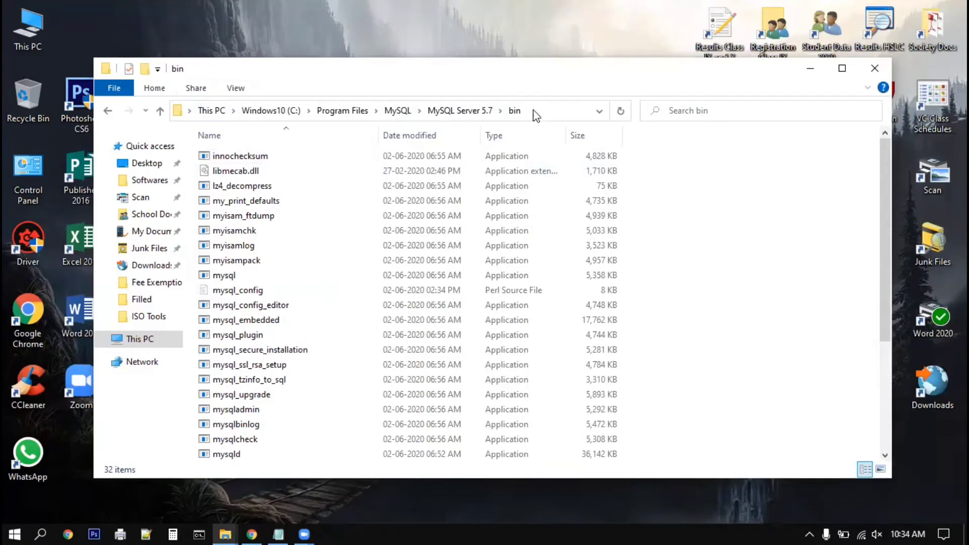
Copy the bin folder's full path from the address bar and close the window.
{"action": "left_click", "coordinate": [536, 116]}
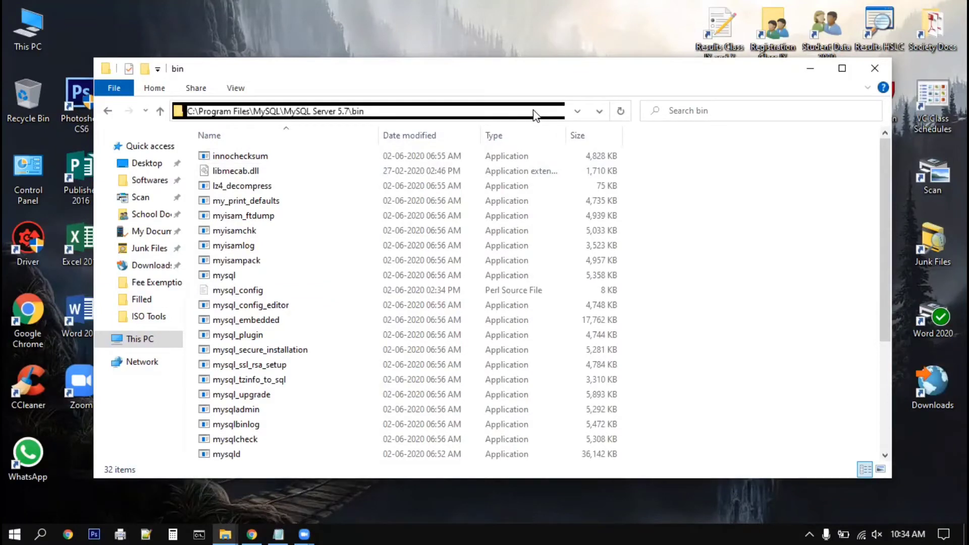
{"action": "right_click", "coordinate": [406, 110]}
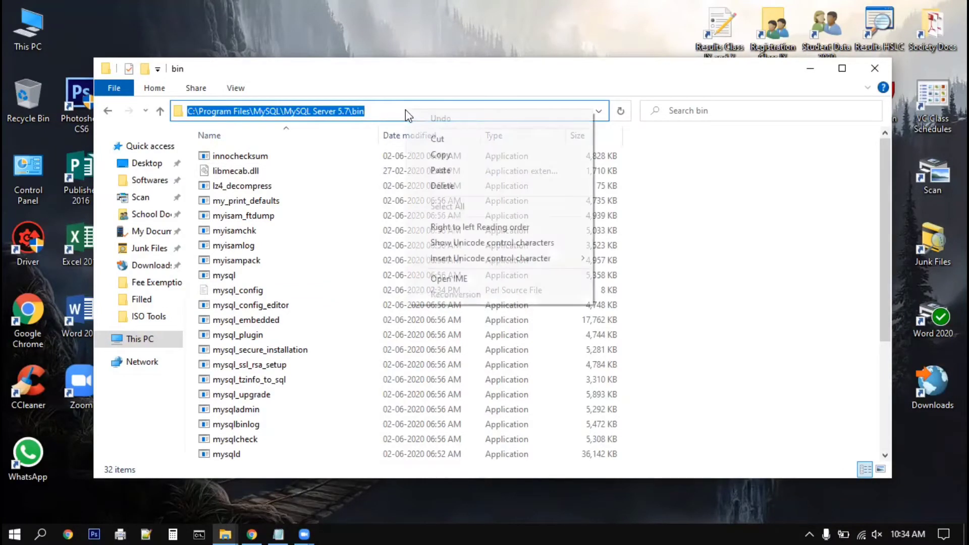
{"action": "left_click", "coordinate": [442, 154]}
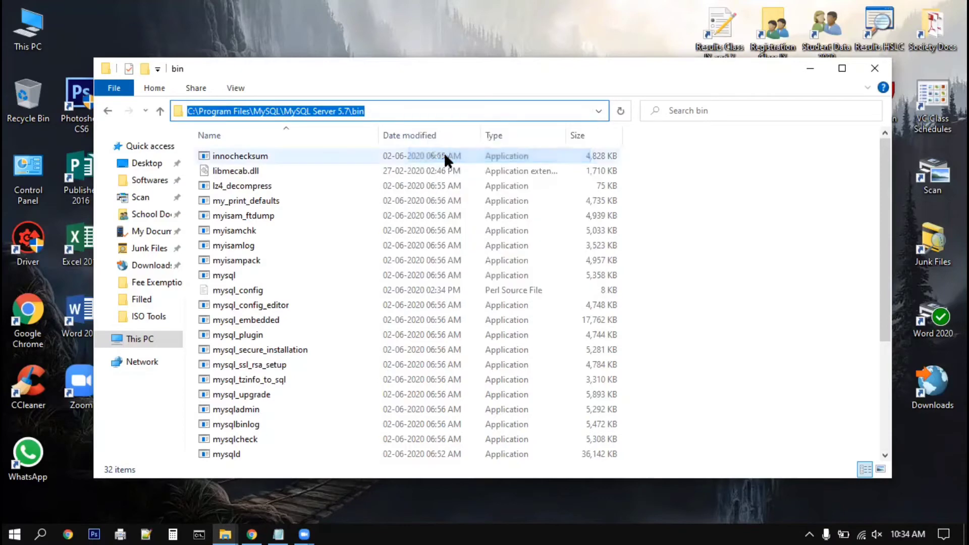
{"action": "left_click", "coordinate": [871, 73]}
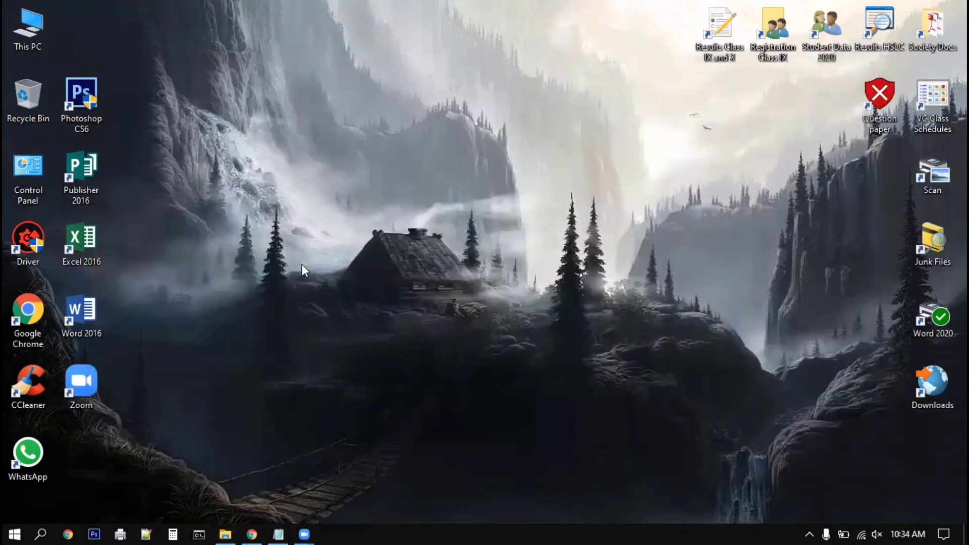
Reach Environment Variables via This PC Properties and Advanced system settings.
{"action": "right_click", "coordinate": [26, 35]}
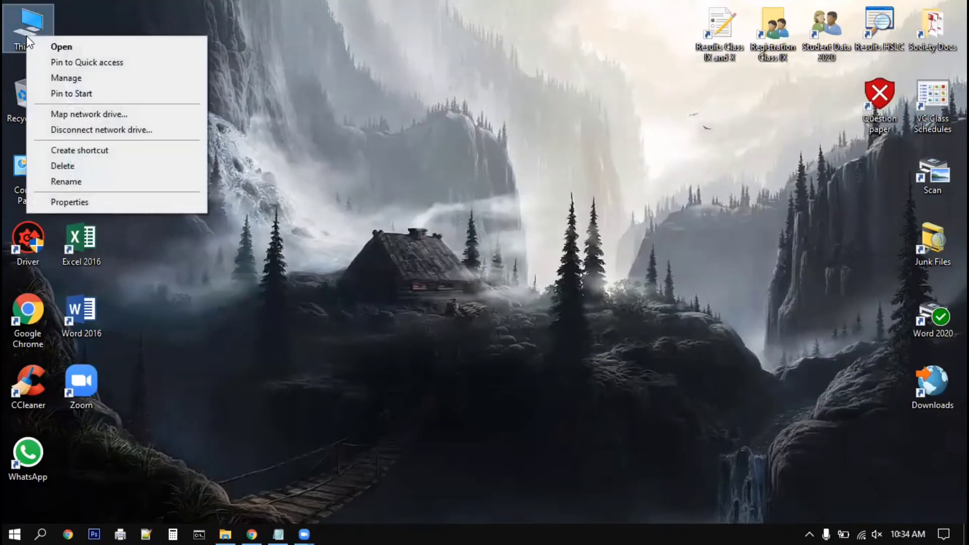
{"action": "left_click", "coordinate": [65, 202]}
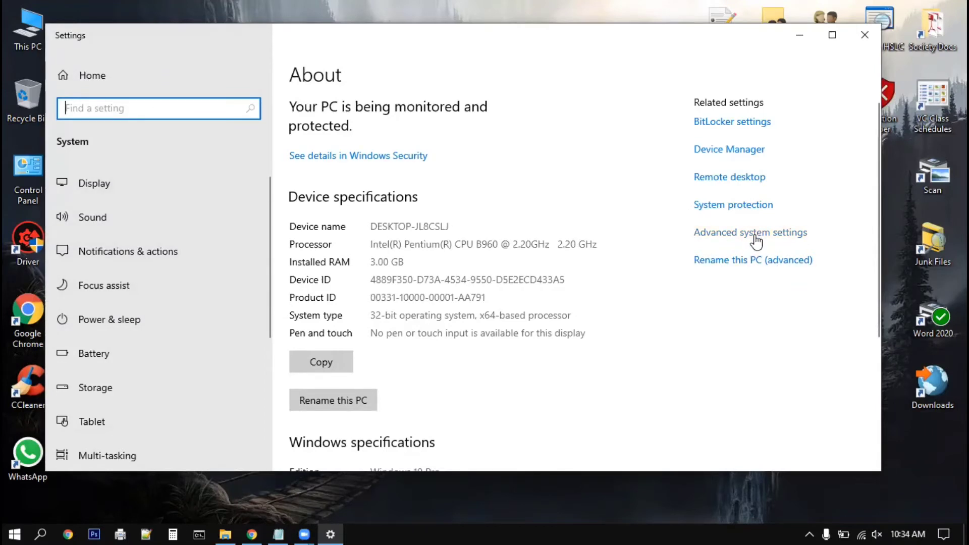
{"action": "left_click", "coordinate": [732, 233]}
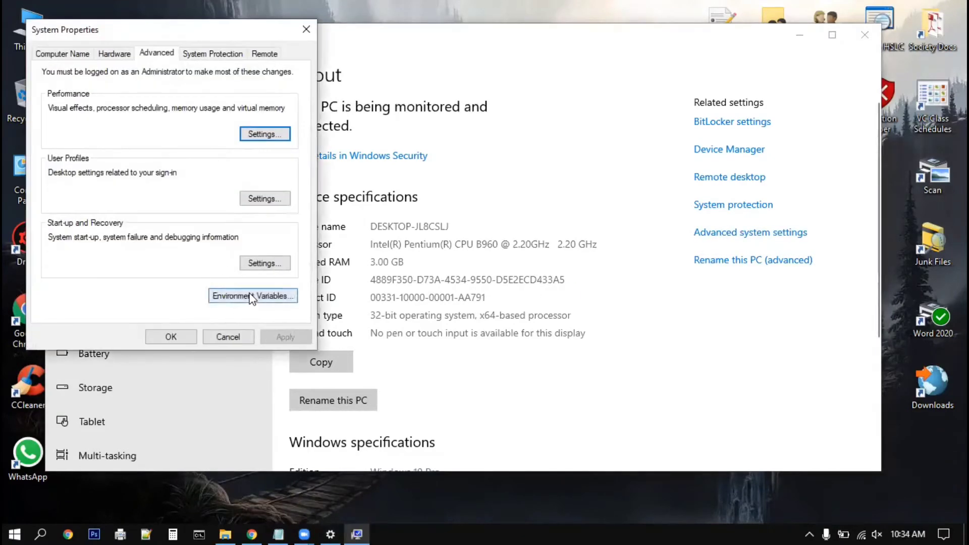
{"action": "left_click", "coordinate": [251, 296]}
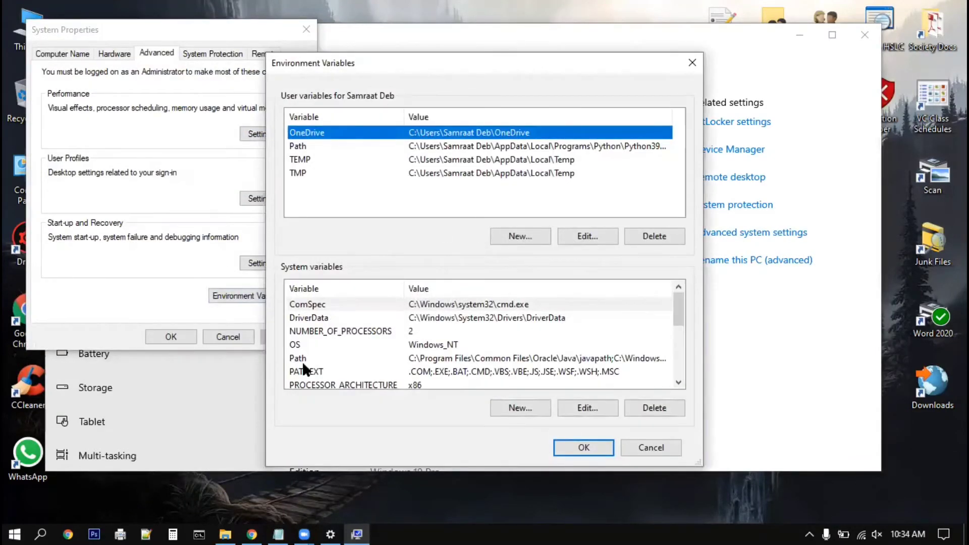
Paste the MySQL Server 5.7 bin path as a new entry in the system Path variable.
{"action": "left_click", "coordinate": [300, 359]}
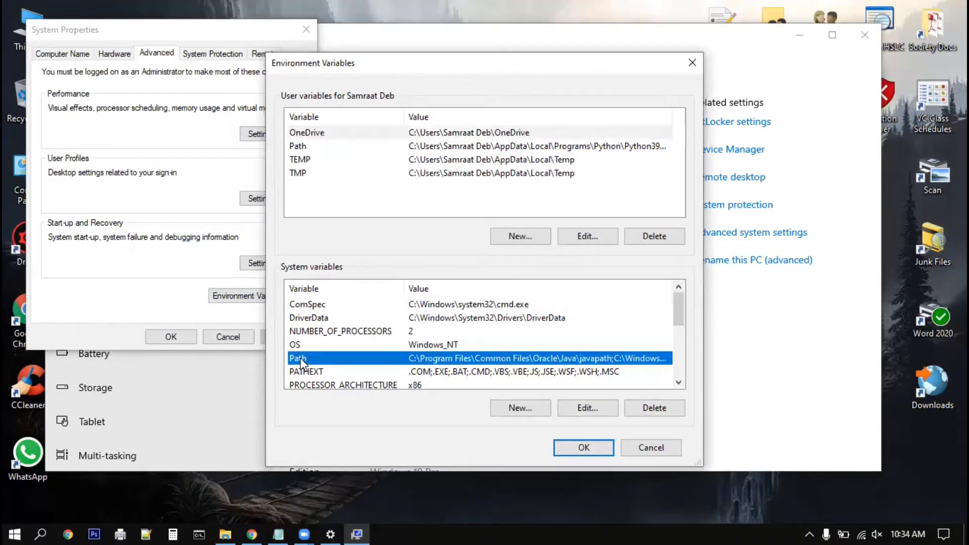
{"action": "left_click", "coordinate": [586, 406]}
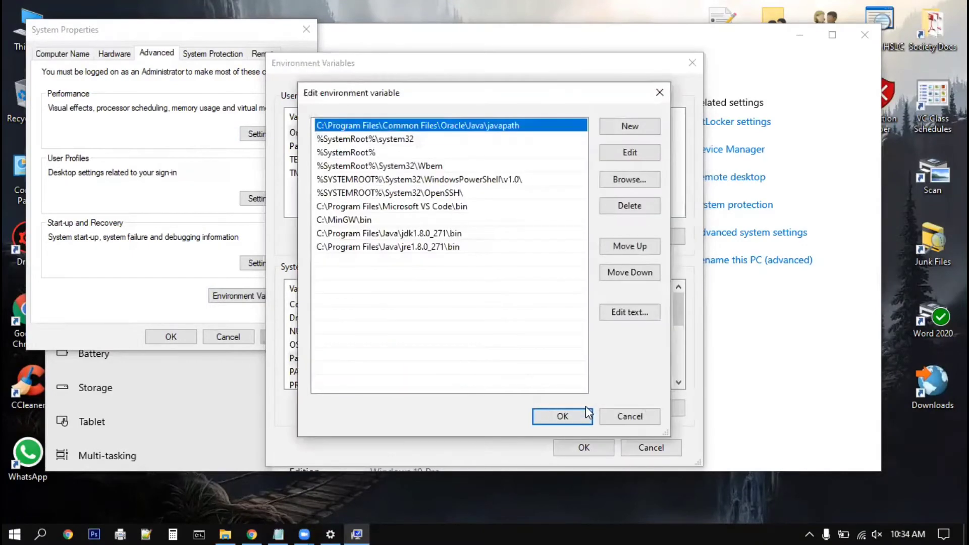
{"action": "double_click", "coordinate": [320, 260]}
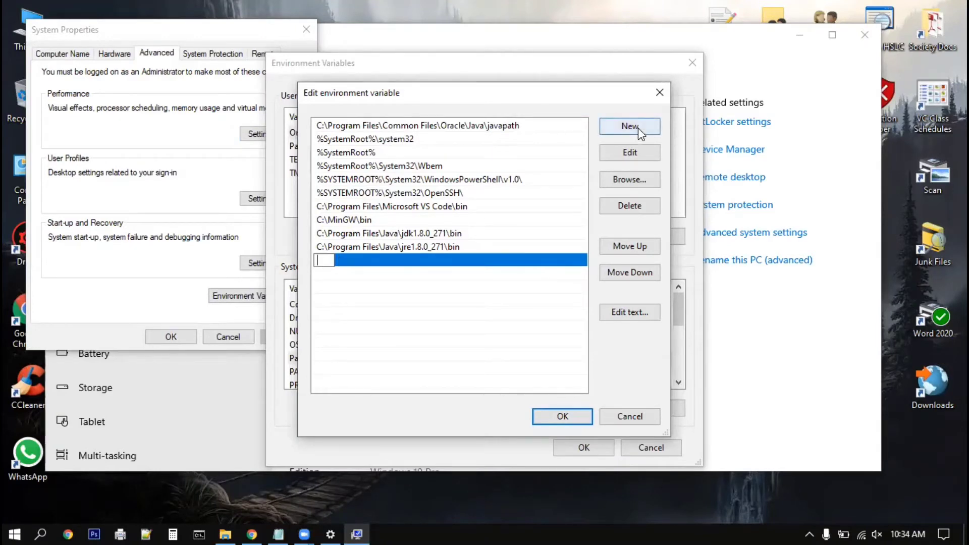
{"action": "right_click", "coordinate": [325, 259]}
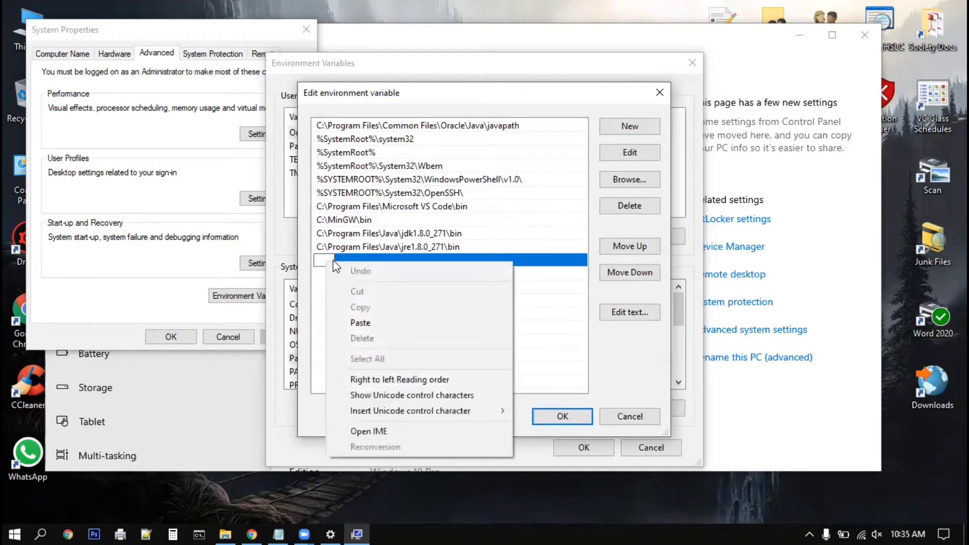
{"action": "left_click", "coordinate": [364, 323]}
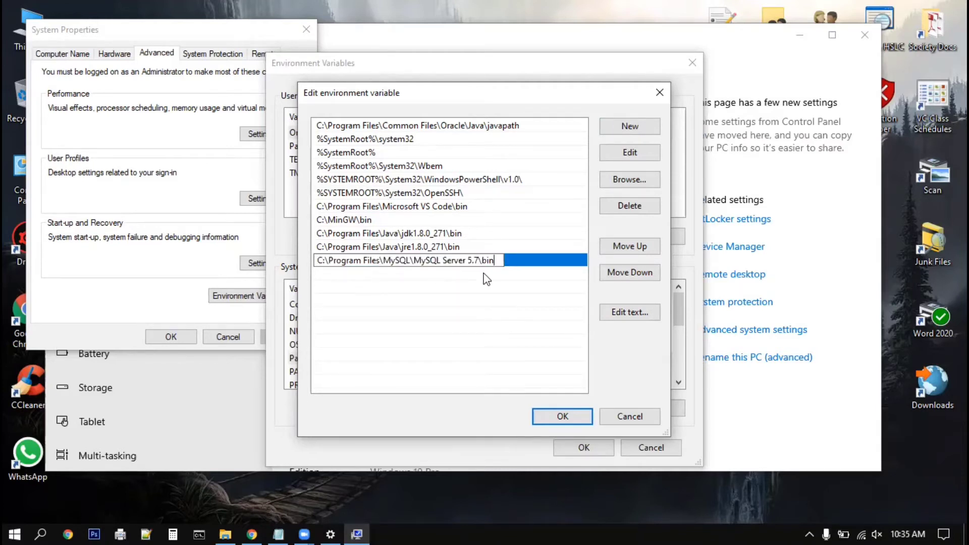
Confirm the Path edit with OK in all three dialogs and close Settings.
{"action": "left_click", "coordinate": [562, 416]}
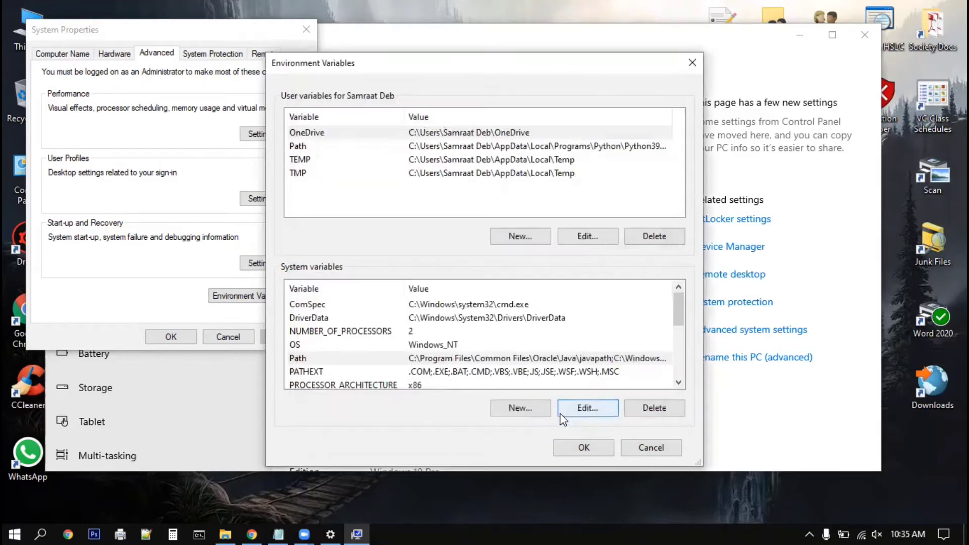
{"action": "left_click", "coordinate": [584, 448]}
{"action": "left_click", "coordinate": [176, 337]}
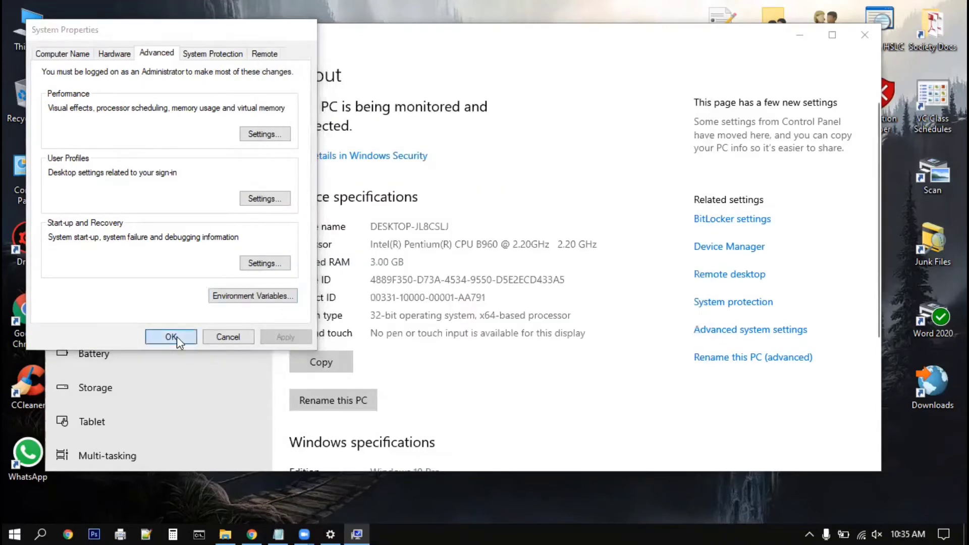
{"action": "left_click", "coordinate": [864, 35]}
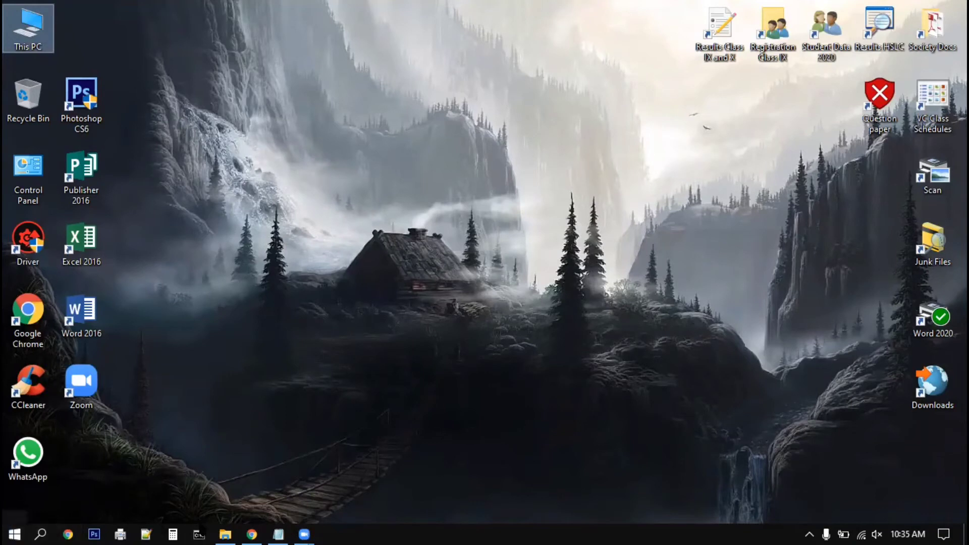
{"action": "left_click", "coordinate": [16, 534]}
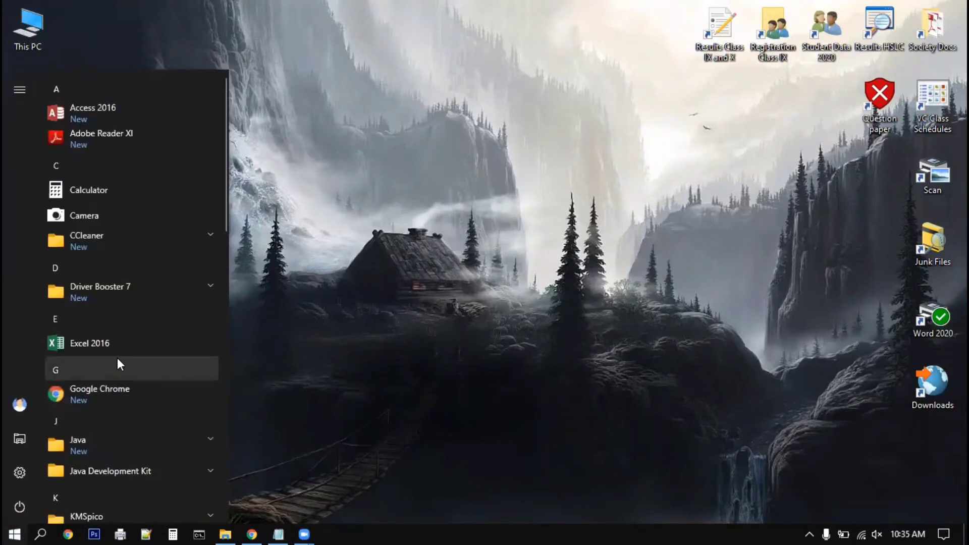
{"action": "scroll", "coordinate": [118, 359], "scroll_direction": "down", "scroll_amount": 10}
{"action": "scroll", "coordinate": [119, 360], "scroll_direction": "down", "scroll_amount": 7}
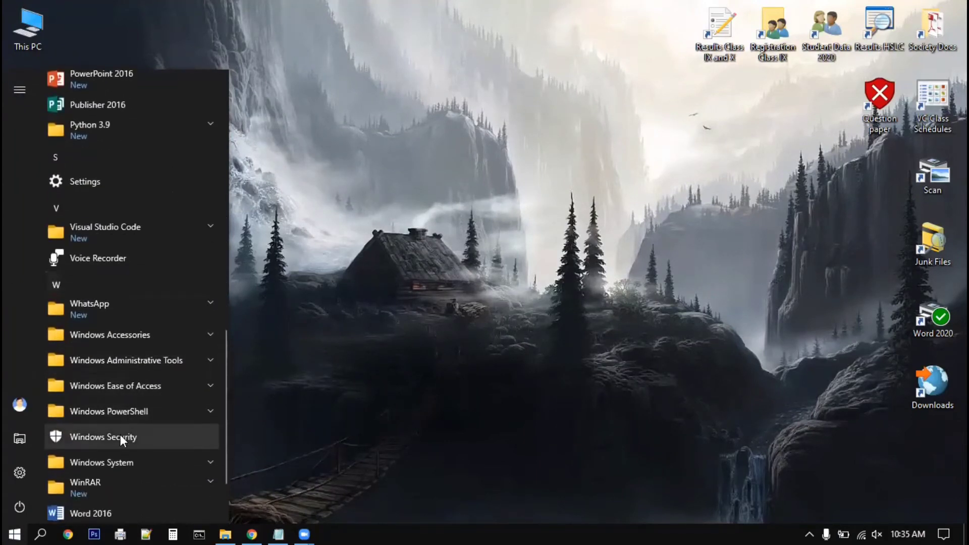
{"action": "left_click", "coordinate": [129, 463]}
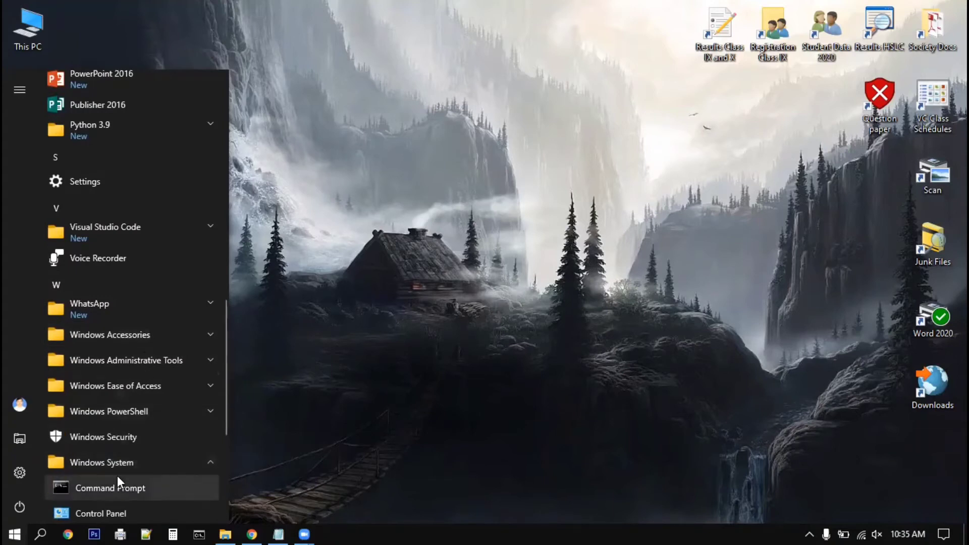
{"action": "scroll", "coordinate": [153, 457], "scroll_direction": "down", "scroll_amount": 3}
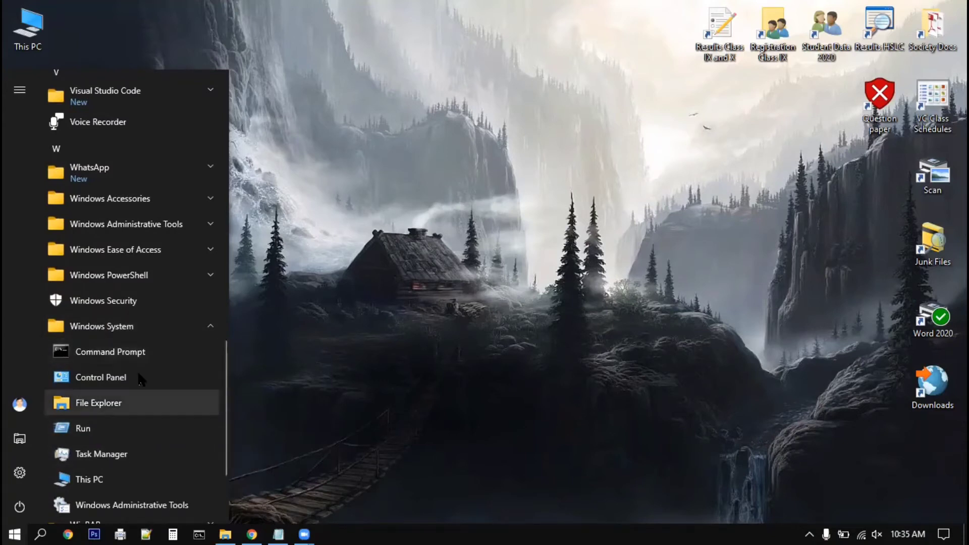
{"action": "left_click", "coordinate": [134, 352]}
{"action": "right_click", "coordinate": [135, 350]}
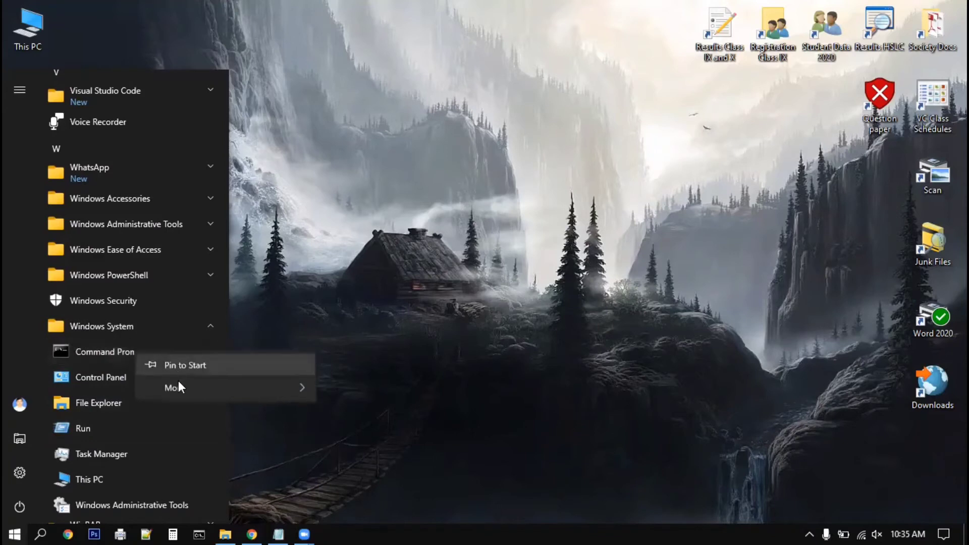
{"action": "mouse_move", "coordinate": [176, 388]}
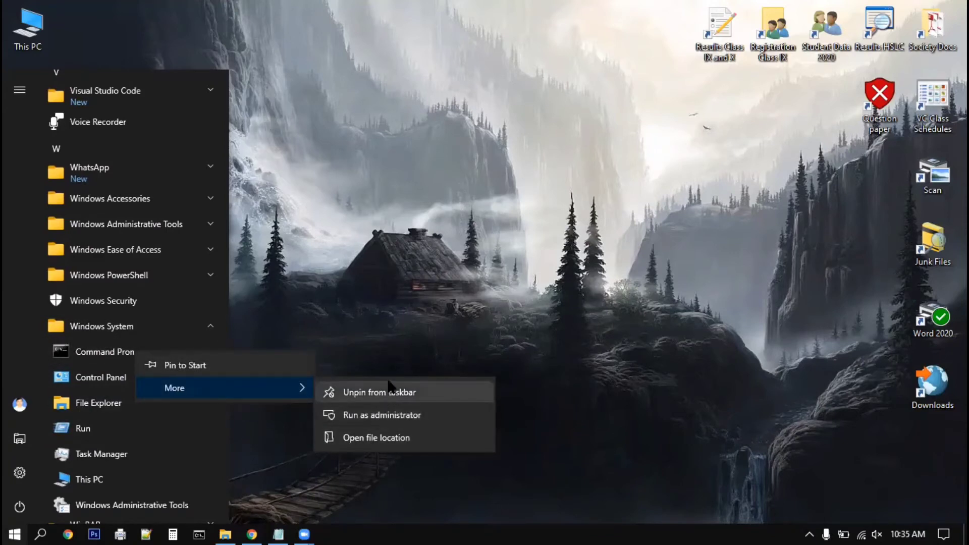
{"action": "left_click", "coordinate": [373, 307]}
{"action": "left_click", "coordinate": [311, 441]}
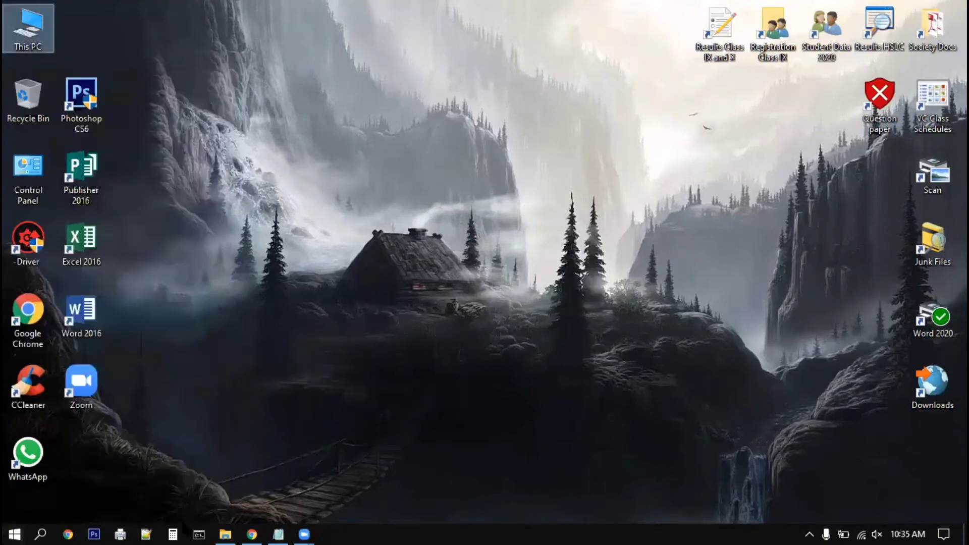
In Command Prompt, log into MySQL as root with mysql -uroot -p and run show databases;.
{"action": "left_click", "coordinate": [199, 534]}
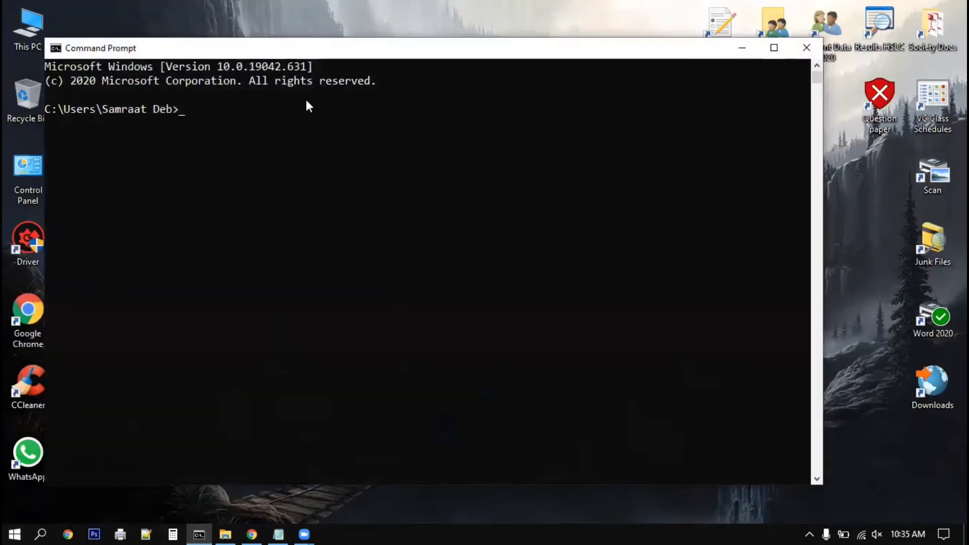
{"action": "mouse_move", "coordinate": [333, 48]}
{"action": "left_mouse_down"}
{"action": "mouse_move", "coordinate": [360, 51]}
{"action": "mouse_move", "coordinate": [339, 59]}
{"action": "left_mouse_up"}
{"action": "type", "text": "mysql"}
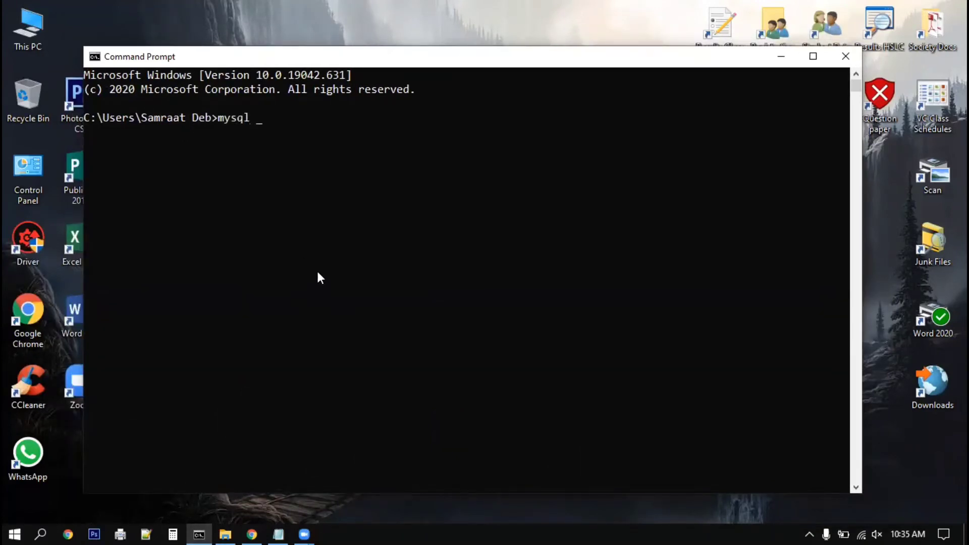
{"action": "type", "text": " -uroot -p"}
{"action": "key", "text": "Return"}
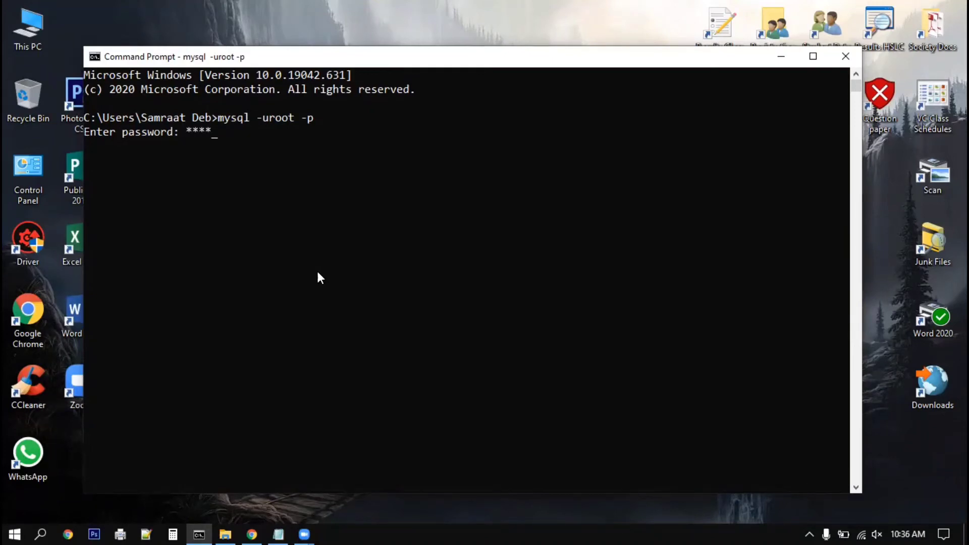
{"action": "key", "text": "Return"}
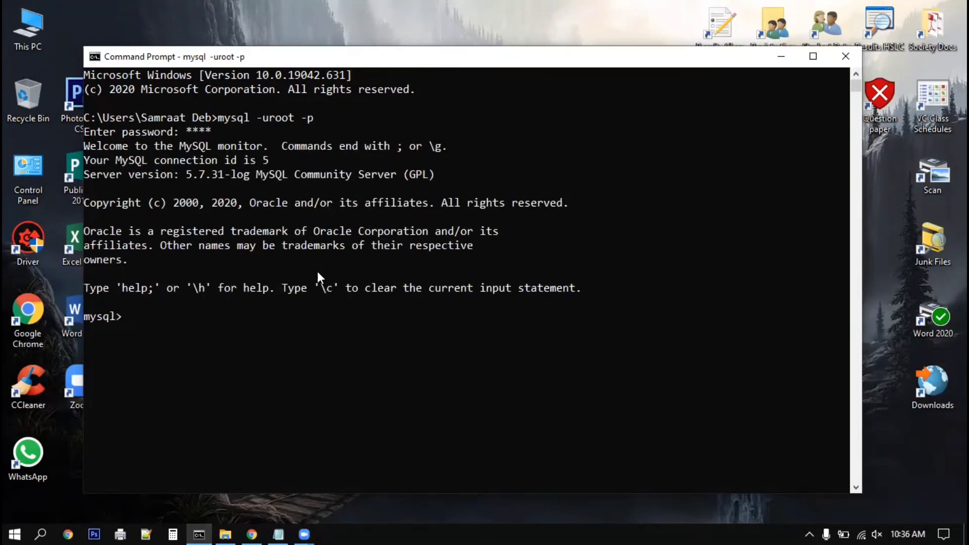
{"action": "type", "text": "show databases;"}
{"action": "key", "text": "Return"}
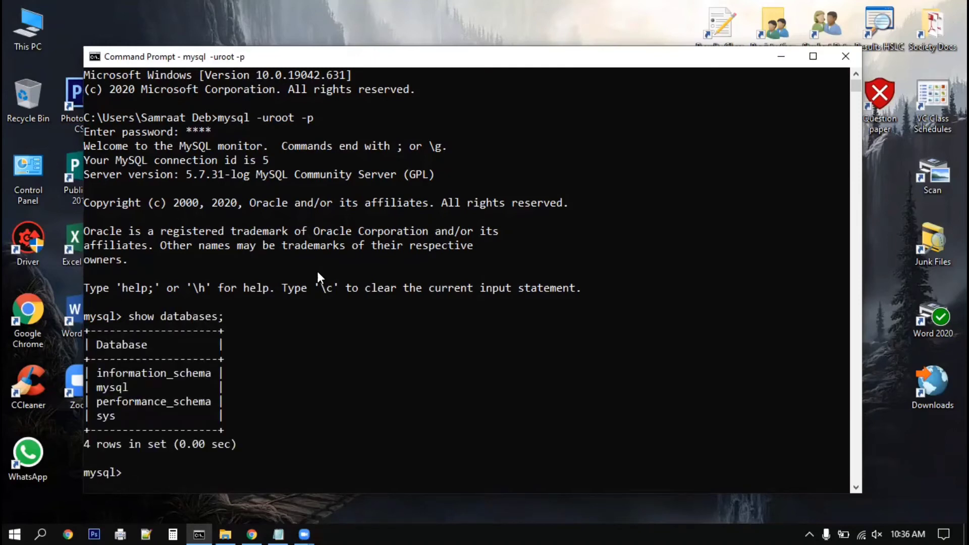
Close Command Prompt, close Chrome's MySQL download tab and open a new tab.
{"action": "left_click", "coordinate": [845, 57]}
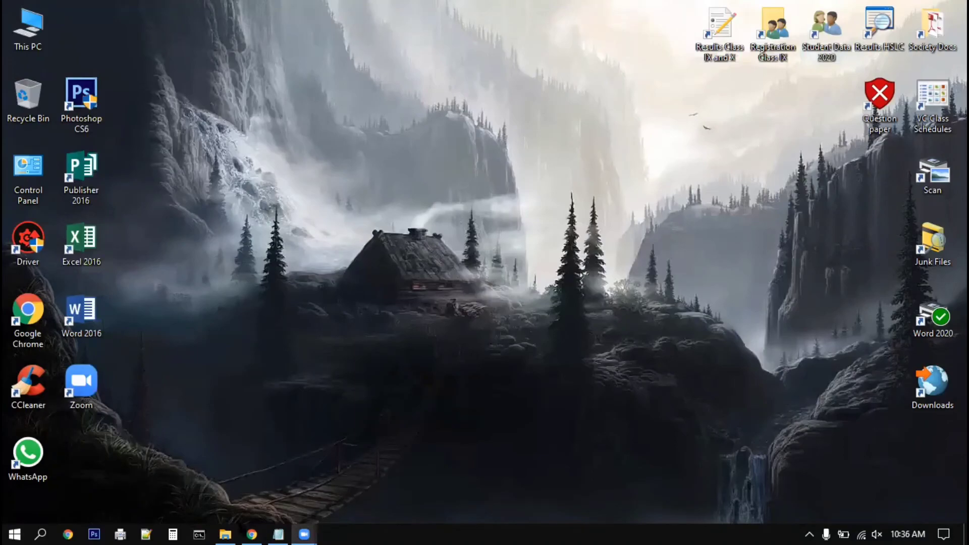
{"action": "left_click", "coordinate": [251, 534]}
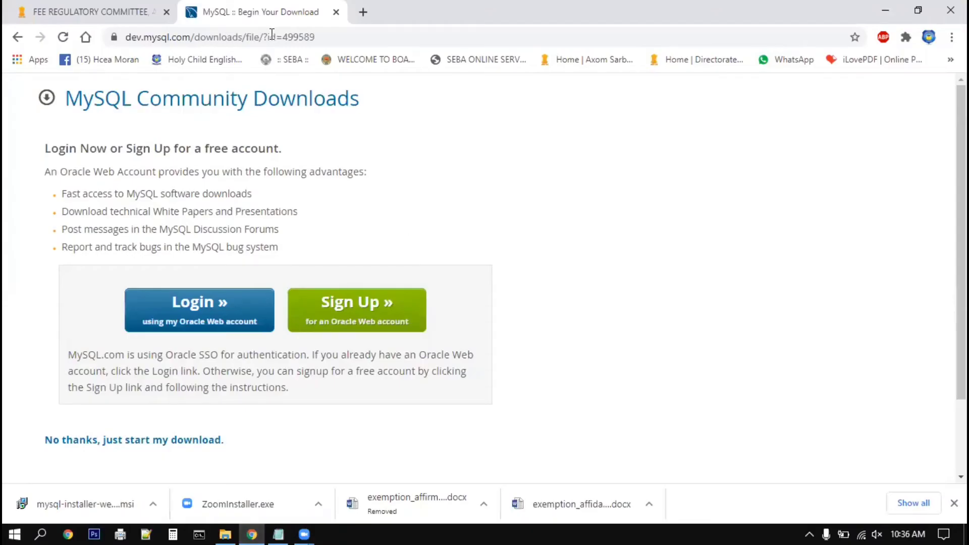
{"action": "key", "text": "ctrl+w"}
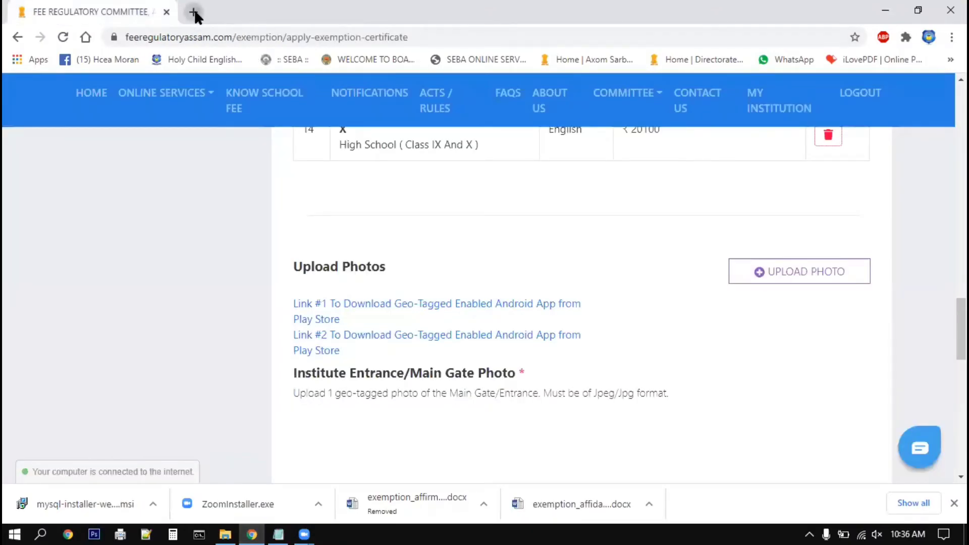
{"action": "left_click", "coordinate": [194, 13]}
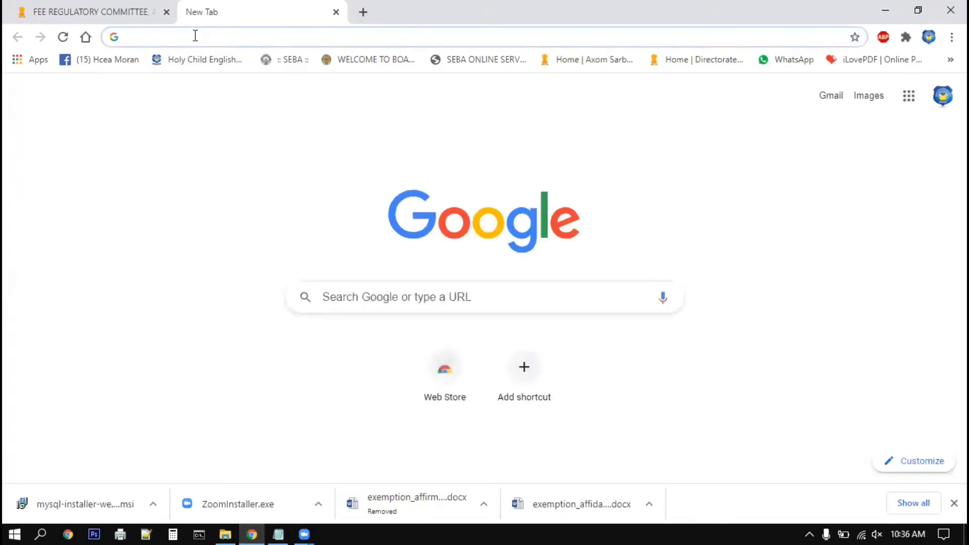
Search Google for 'microsoft vc++ 2013 redistributable', correcting typos and trimming autocompleted text.
{"action": "type", "text": "e"}
{"action": "key", "text": "BackSpace"}
{"action": "type", "text": "microfi"}
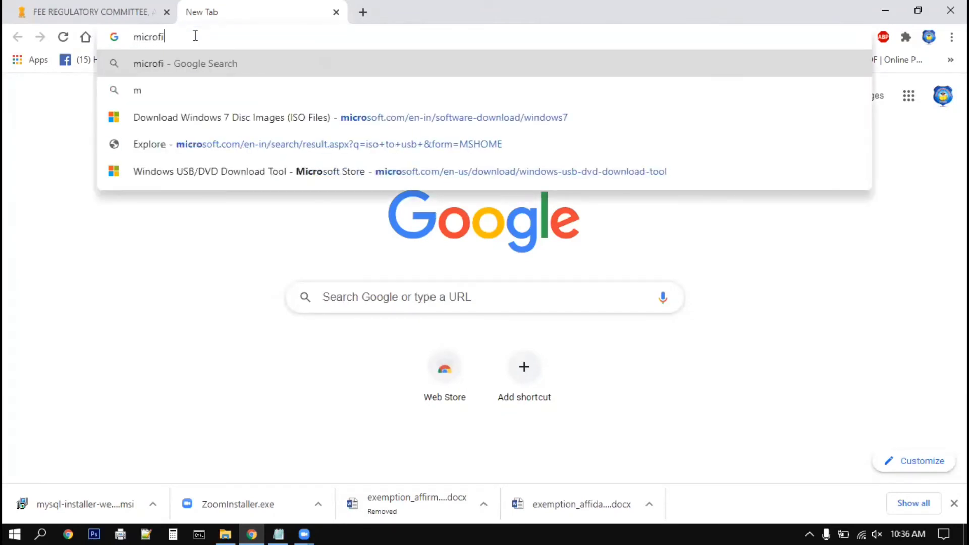
{"action": "key", "text": "BackSpace"}
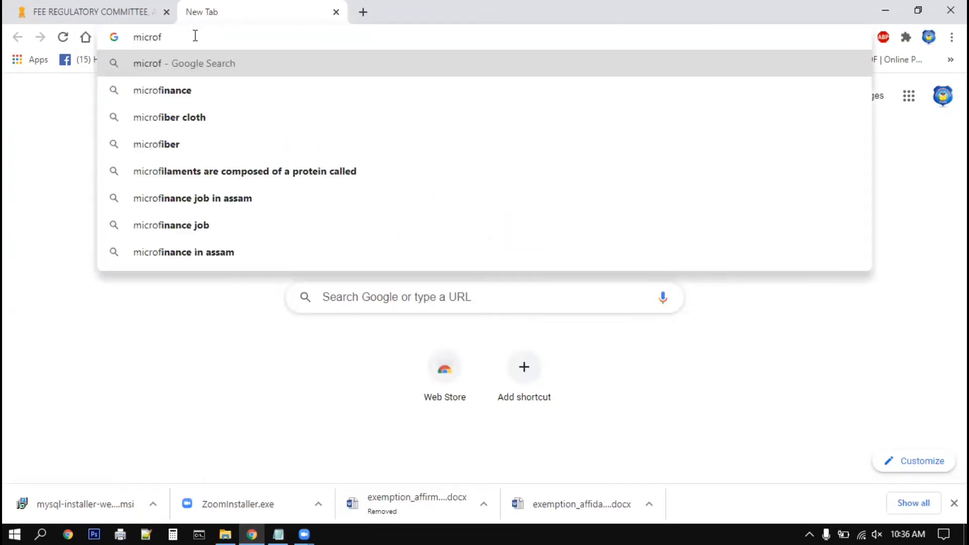
{"action": "key", "text": "BackSpace"}
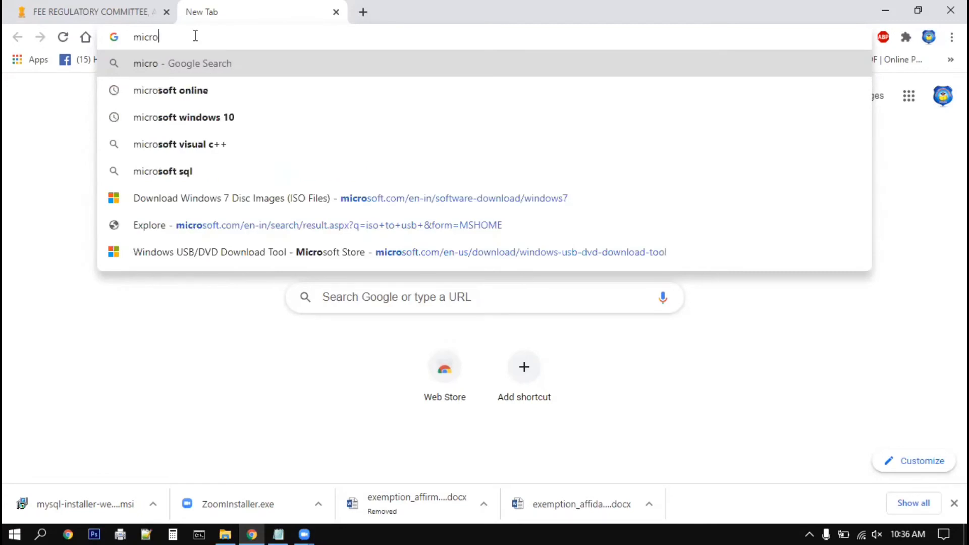
{"action": "type", "text": "soft "}
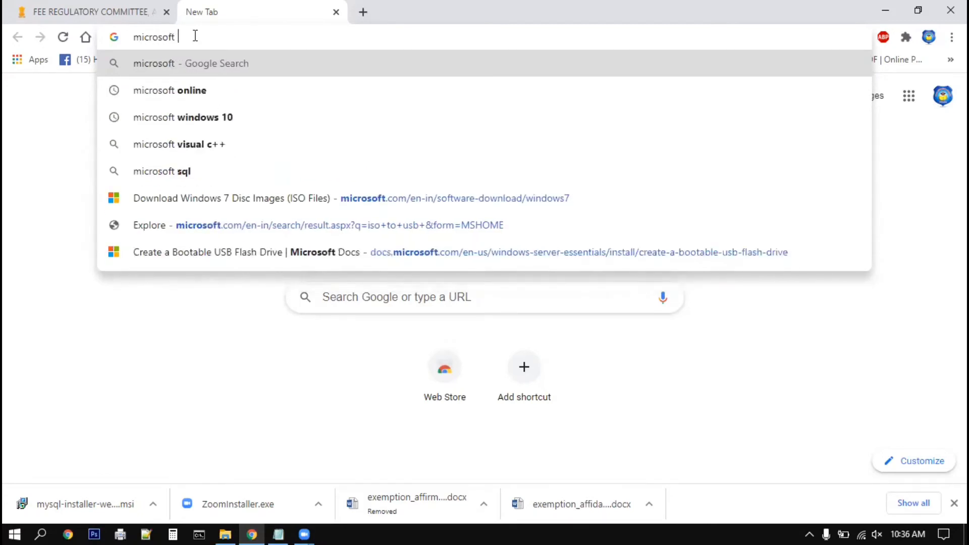
{"action": "type", "text": "vc++"}
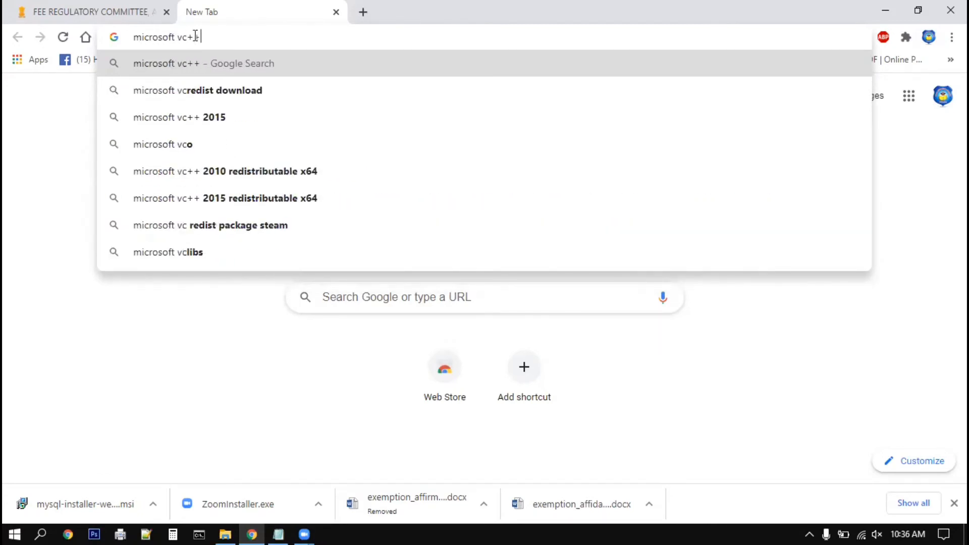
{"action": "type", "text": " 2013"}
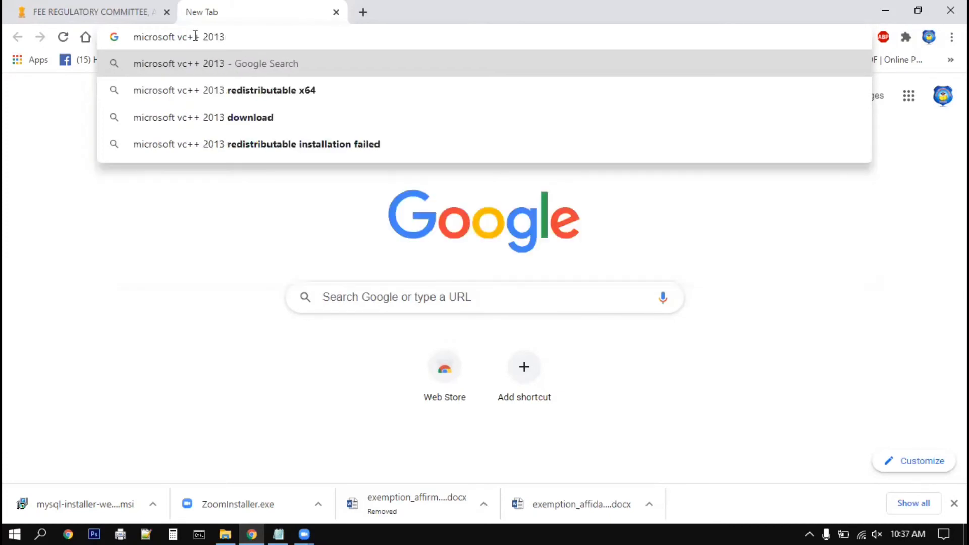
{"action": "key", "text": "Down"}
{"action": "key", "text": "Down"}
{"action": "key", "text": "Down"}
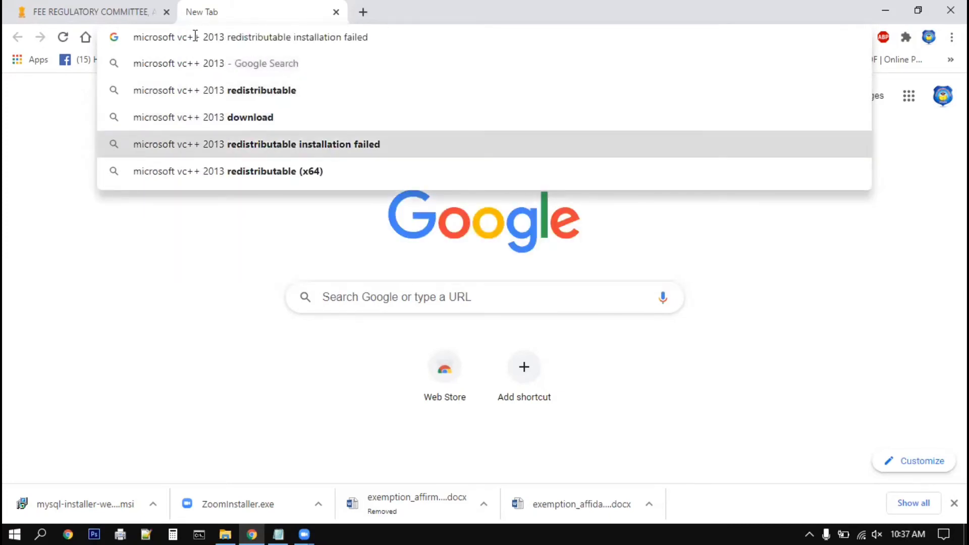
{"action": "key", "text": "BackSpace"}
{"action": "key", "text": "BackSpace"}
{"action": "key", "text": "BackSpace"}
{"action": "key", "text": "BackSpace"}
{"action": "key", "text": "BackSpace"}
{"action": "key", "text": "BackSpace"}
{"action": "key", "text": "BackSpace"}
{"action": "key", "text": "BackSpace"}
{"action": "key", "text": "BackSpace"}
{"action": "key", "text": "BackSpace"}
{"action": "key", "text": "BackSpace"}
{"action": "key", "text": "BackSpace"}
{"action": "key", "text": "BackSpace"}
{"action": "key", "text": "BackSpace"}
{"action": "key", "text": "BackSpace"}
{"action": "key", "text": "BackSpace"}
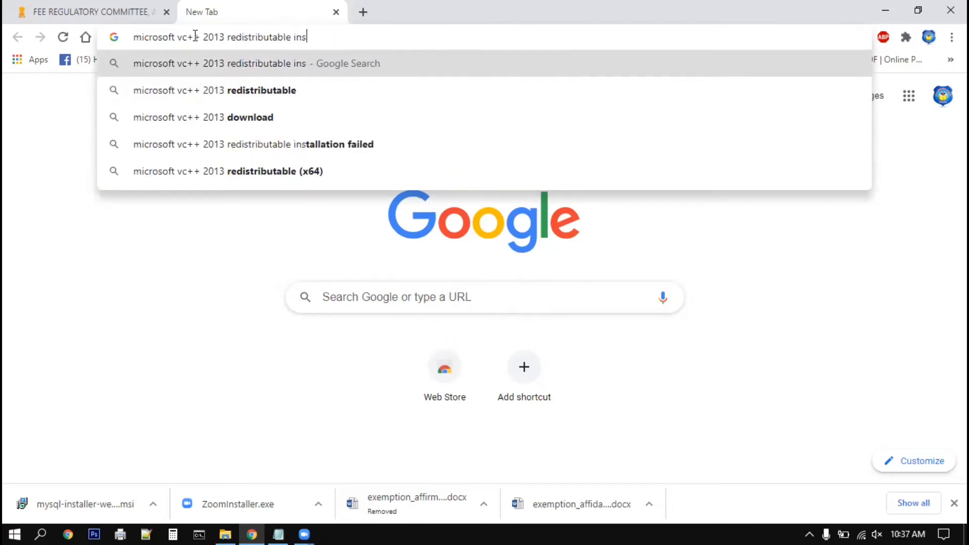
{"action": "key", "text": "BackSpace"}
{"action": "key", "text": "BackSpace"}
{"action": "key", "text": "BackSpace"}
{"action": "key", "text": "BackSpace"}
{"action": "key", "text": "Return"}
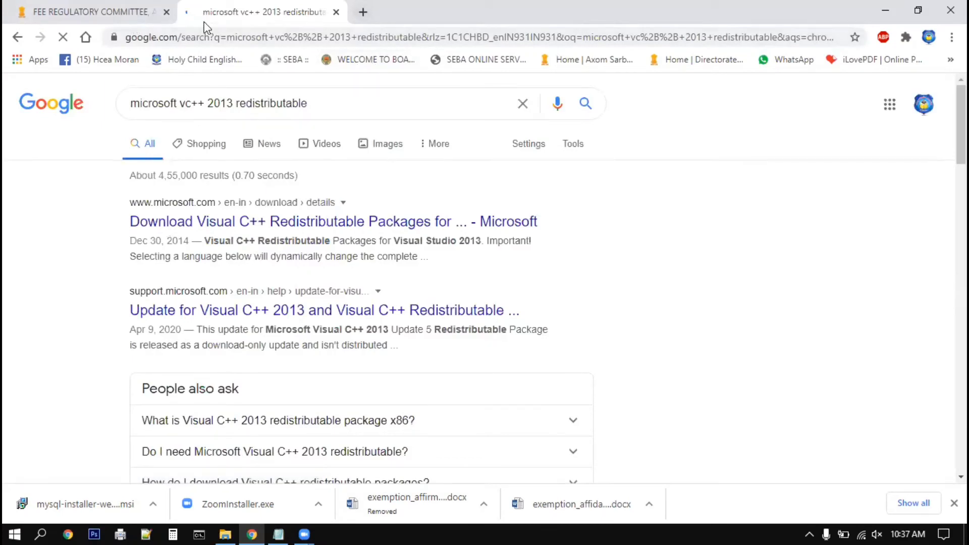
Search '.net framework 4.5.2 offline installer' in a new tab, then return to the VC++ results tab.
{"action": "right_click", "coordinate": [362, 16]}
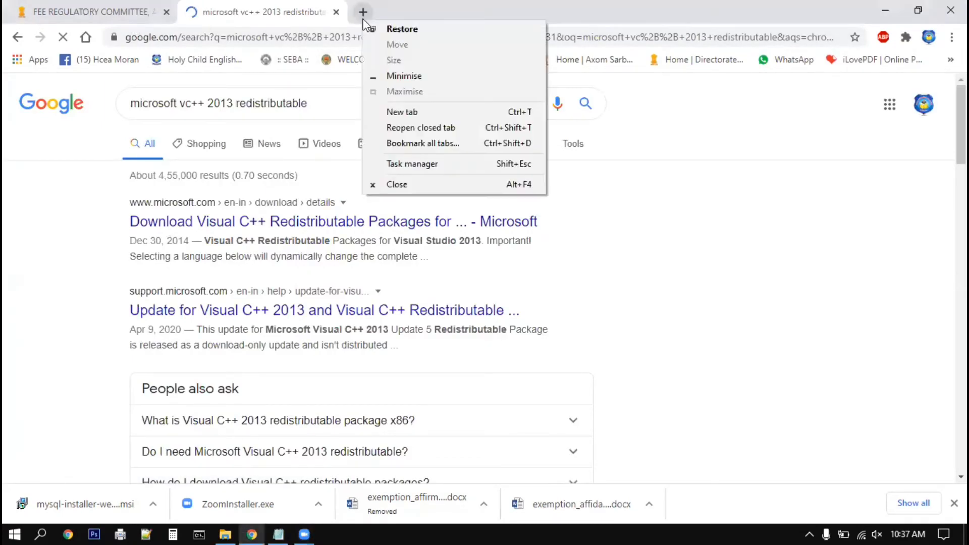
{"action": "left_click", "coordinate": [413, 112]}
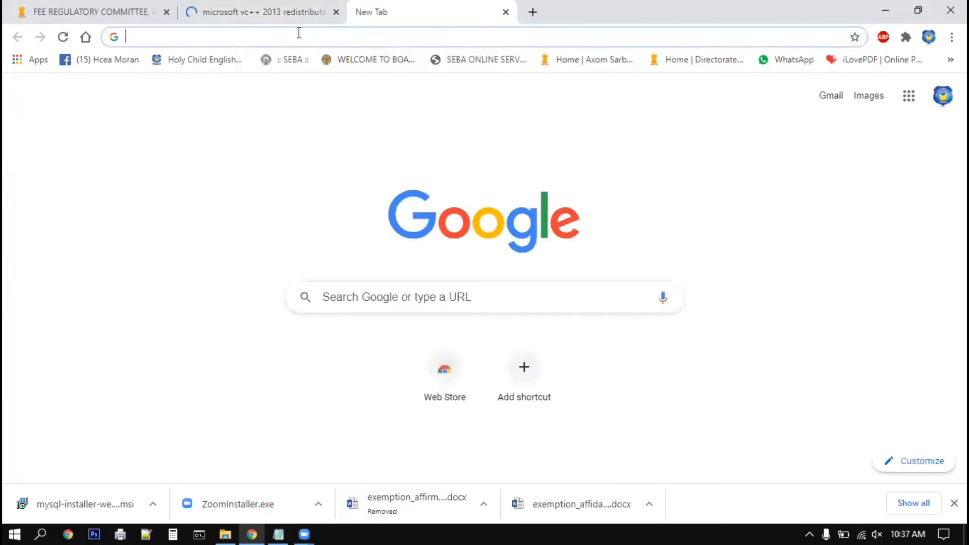
{"action": "type", "text": ".net "}
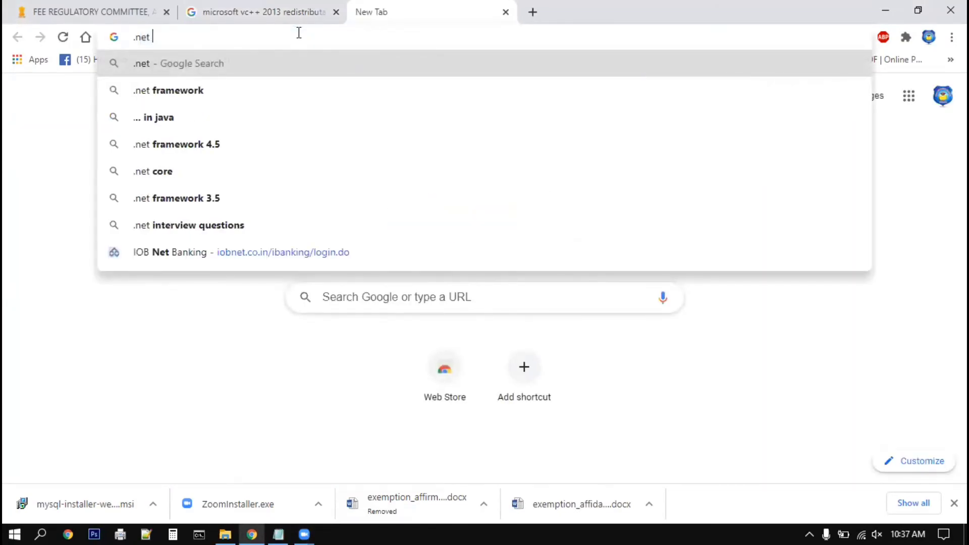
{"action": "type", "text": "framewor"}
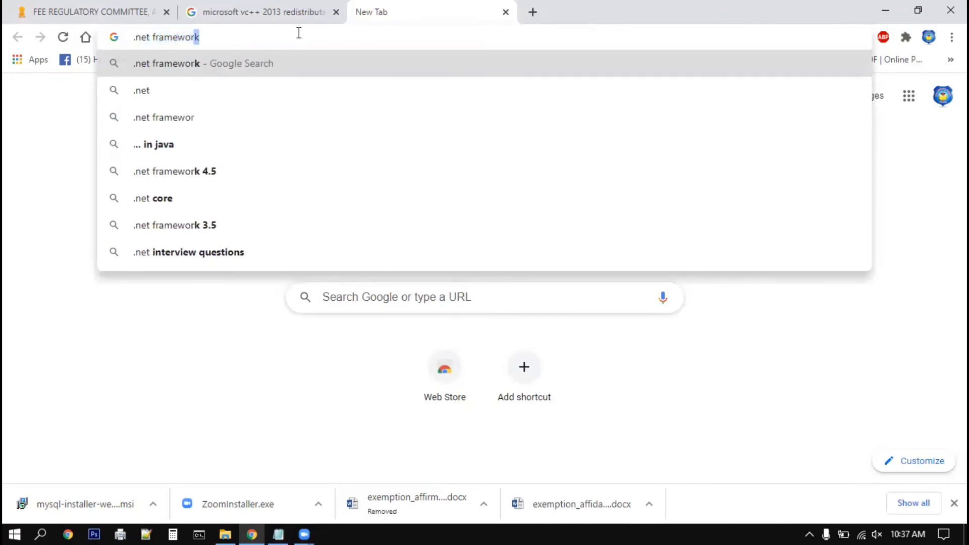
{"action": "type", "text": "k 4.5."}
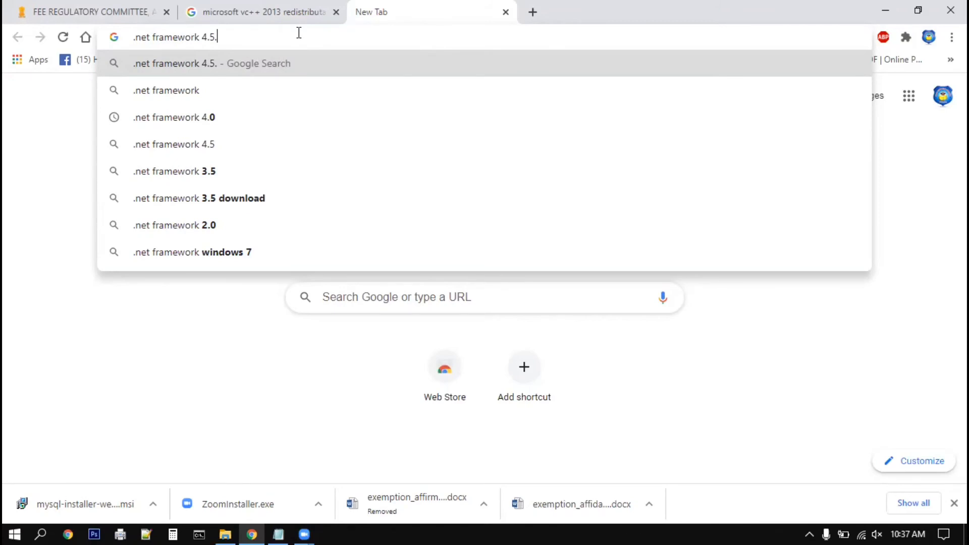
{"action": "type", "text": "2"}
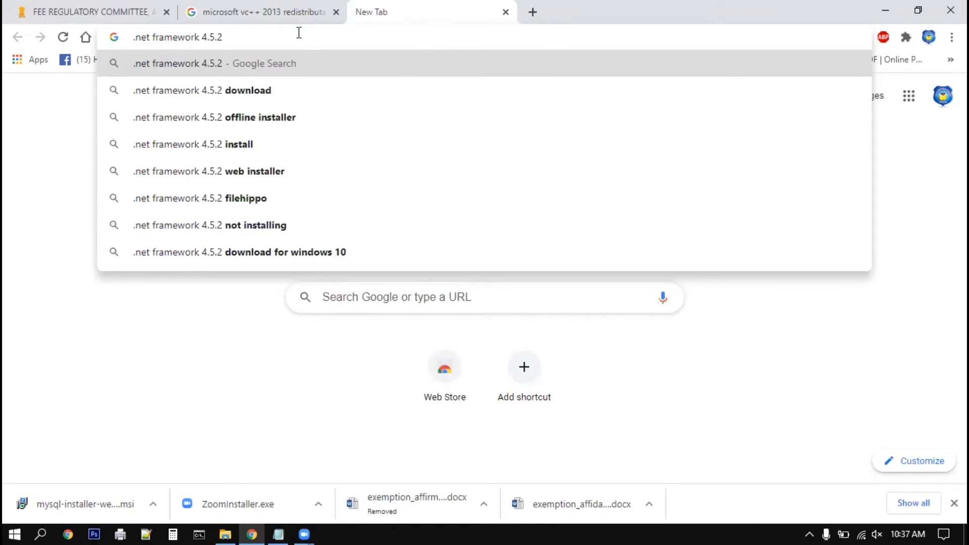
{"action": "key", "text": "Down"}
{"action": "key", "text": "Down"}
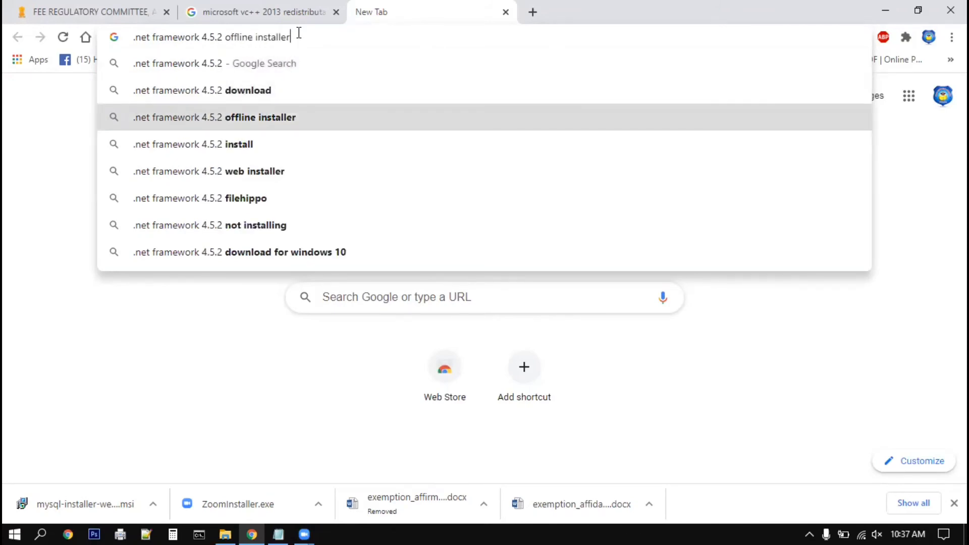
{"action": "key", "text": "Return"}
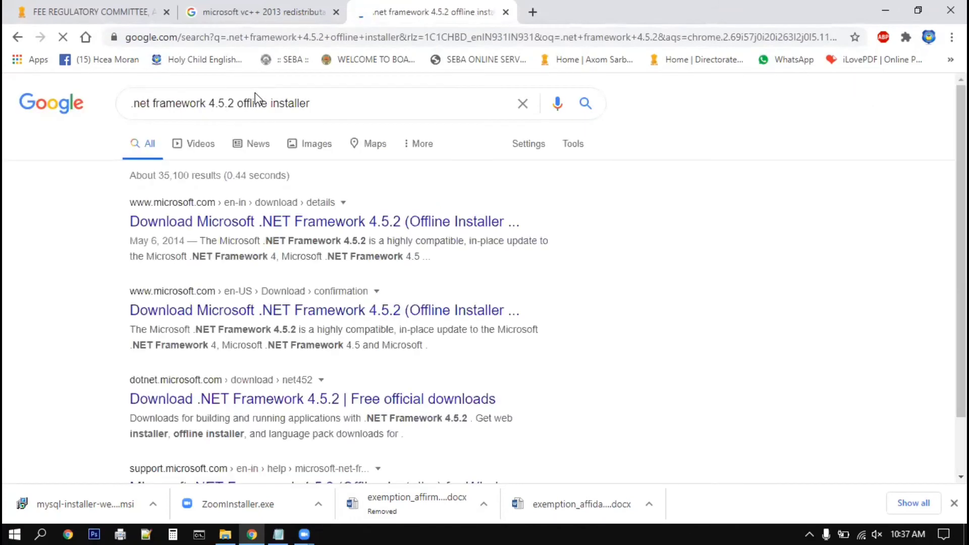
{"action": "left_click", "coordinate": [232, 24]}
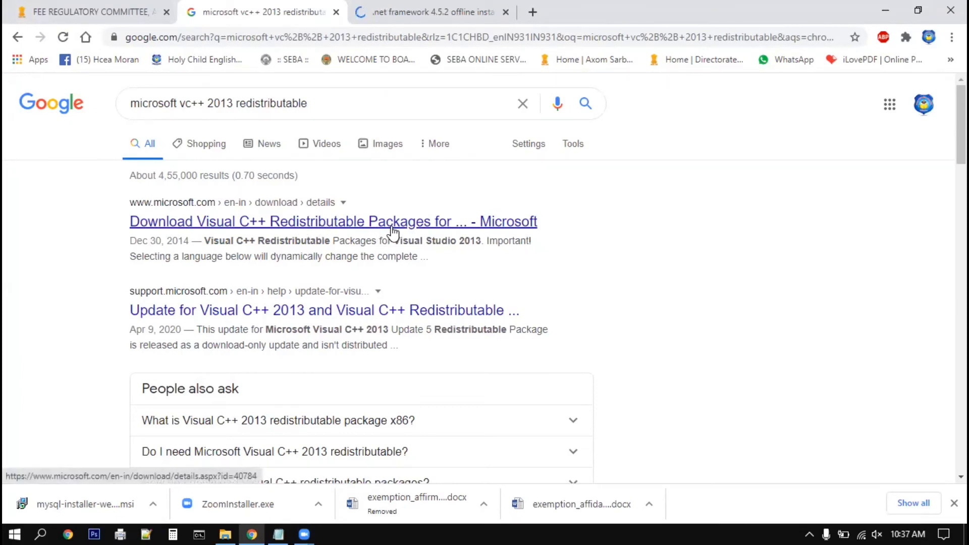
Open the Visual C++ Redistributable Packages for Visual Studio 2013 page, scroll to Download, then close the tab.
{"action": "left_click", "coordinate": [301, 225]}
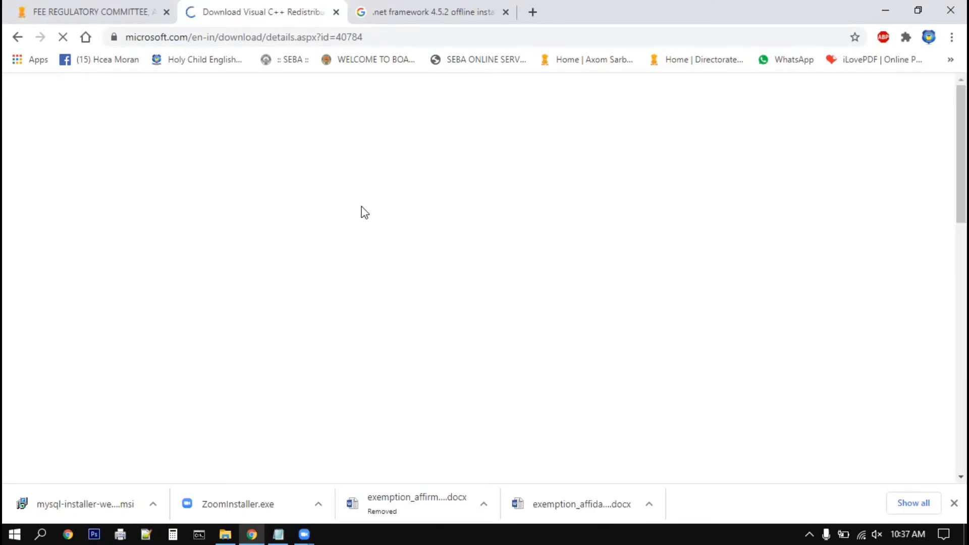
{"action": "scroll", "coordinate": [451, 286], "scroll_direction": "down", "scroll_amount": 4}
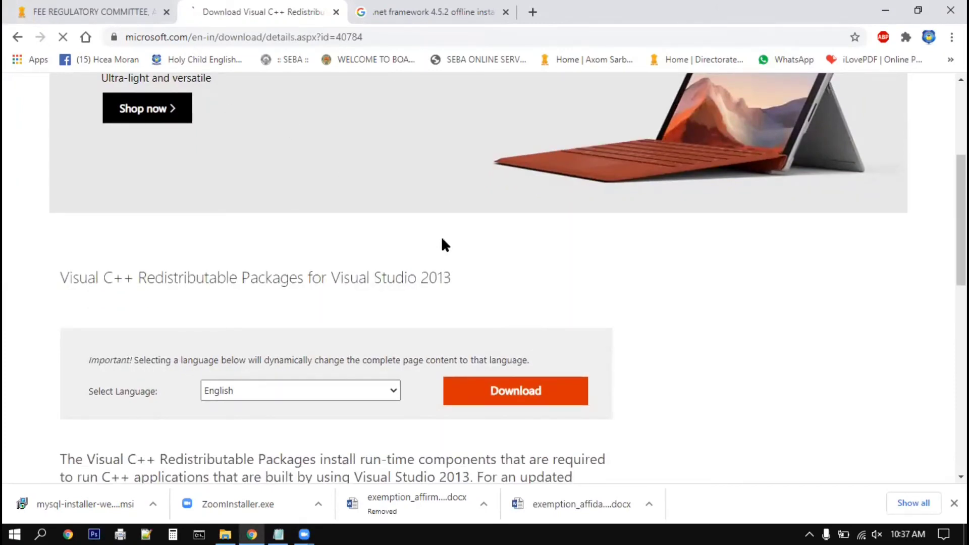
{"action": "scroll", "coordinate": [363, 275], "scroll_direction": "down", "scroll_amount": 1}
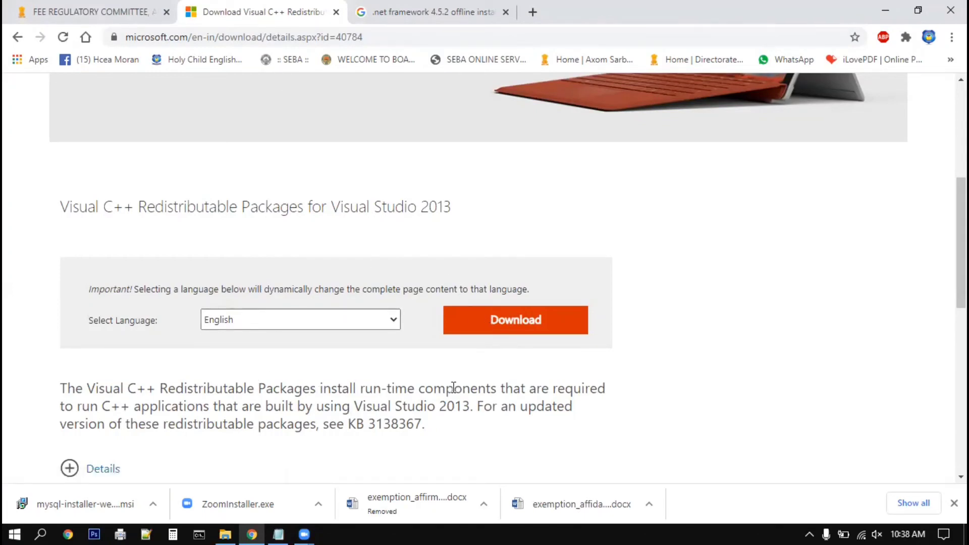
{"action": "left_click", "coordinate": [151, 503]}
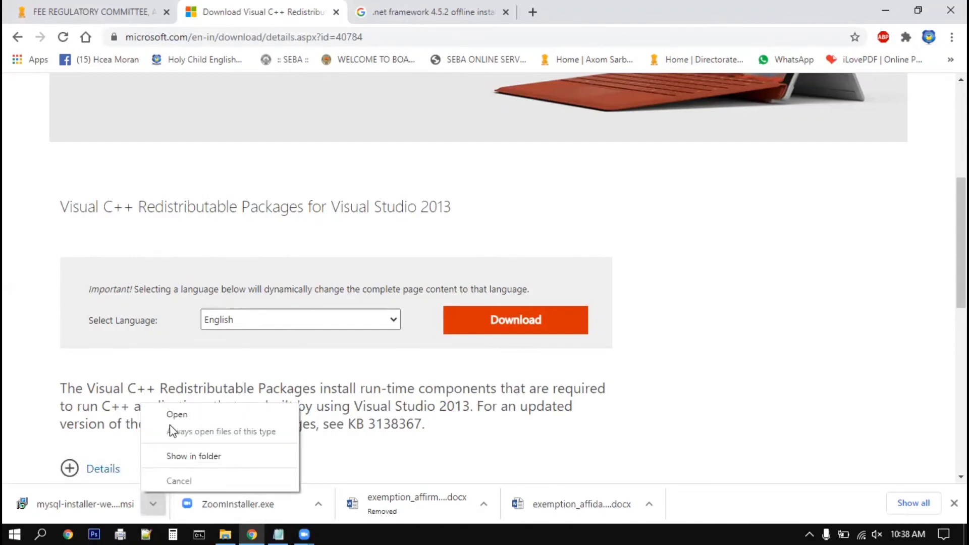
{"action": "left_click", "coordinate": [474, 374]}
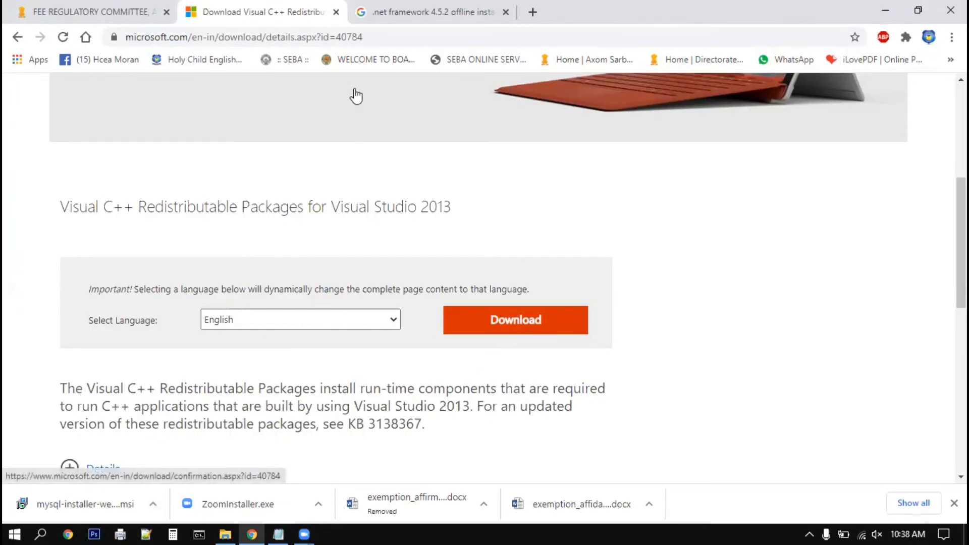
{"action": "left_click", "coordinate": [336, 12]}
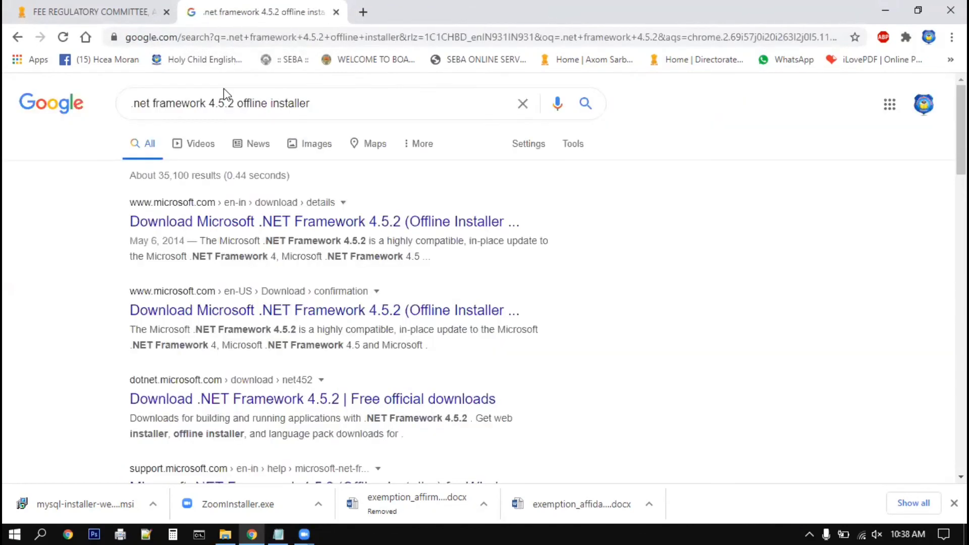
Open the .NET Framework 4.5.2 Offline Installer page, review its Download section, then close the tab.
{"action": "left_click", "coordinate": [225, 222]}
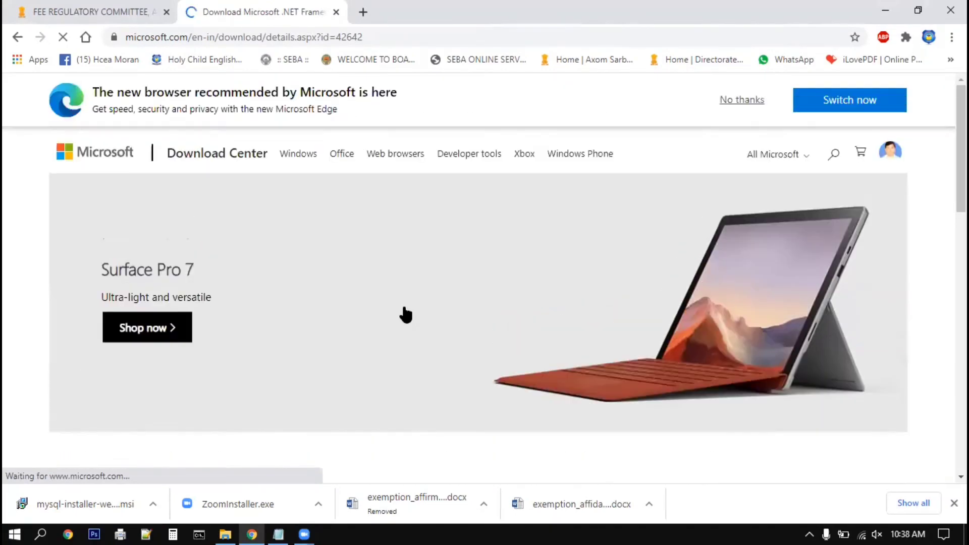
{"action": "scroll", "coordinate": [405, 315], "scroll_direction": "down", "scroll_amount": 7}
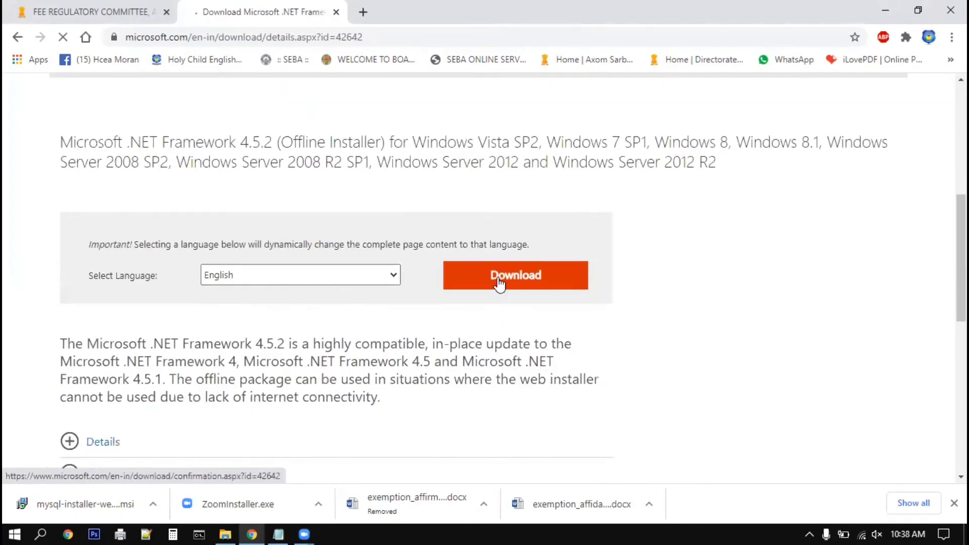
{"action": "scroll", "coordinate": [428, 308], "scroll_direction": "up", "scroll_amount": 5}
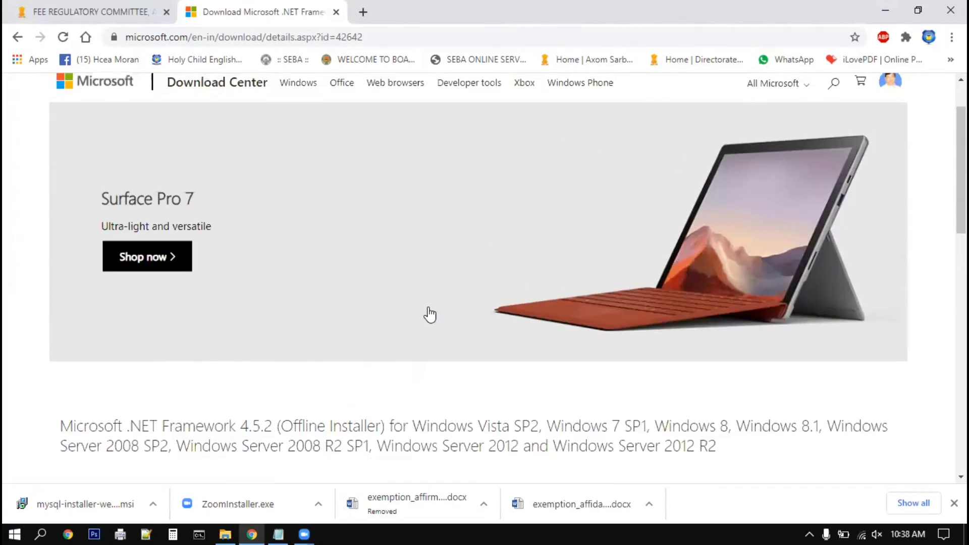
{"action": "scroll", "coordinate": [424, 310], "scroll_direction": "down", "scroll_amount": 6}
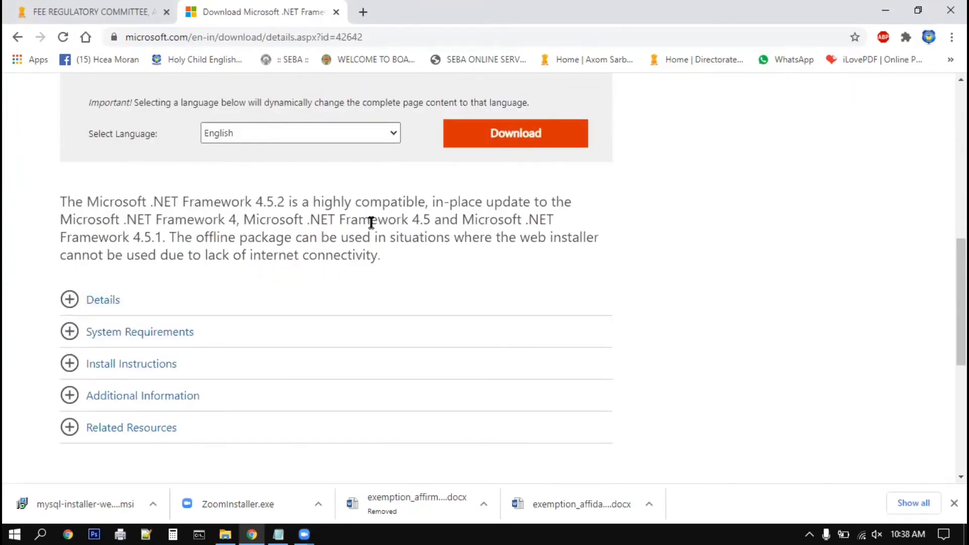
{"action": "left_click", "coordinate": [152, 505]}
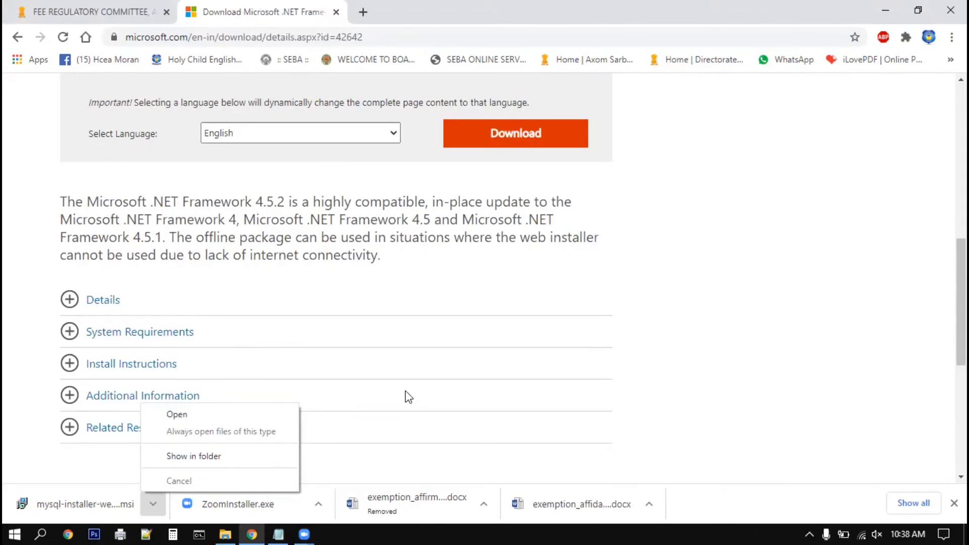
{"action": "left_click", "coordinate": [348, 184]}
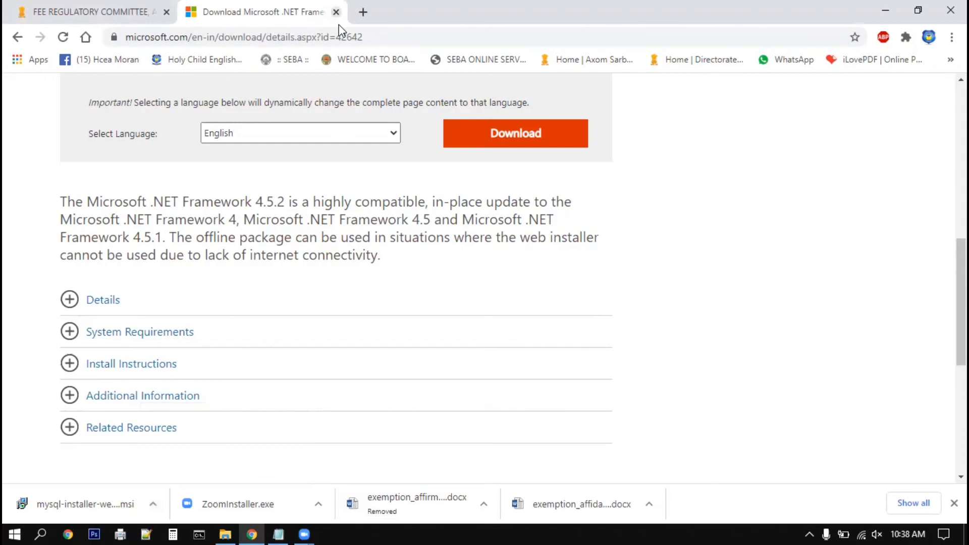
{"action": "left_click", "coordinate": [335, 12]}
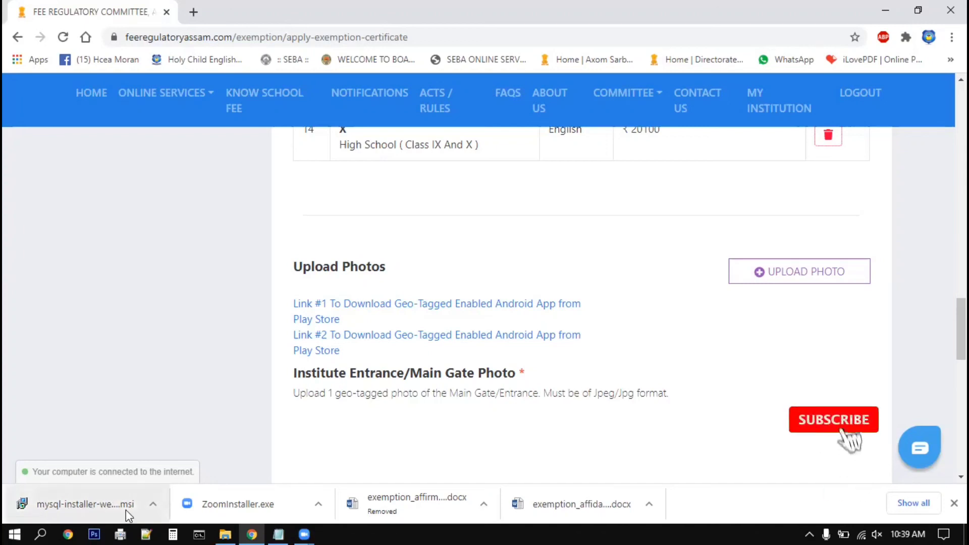
{"action": "left_click", "coordinate": [154, 505]}
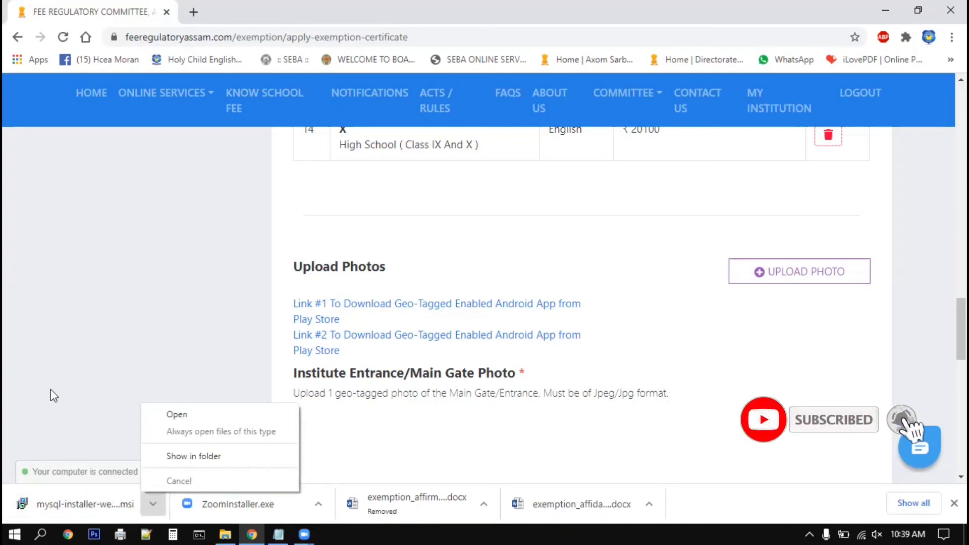
{"action": "left_click", "coordinate": [58, 332]}
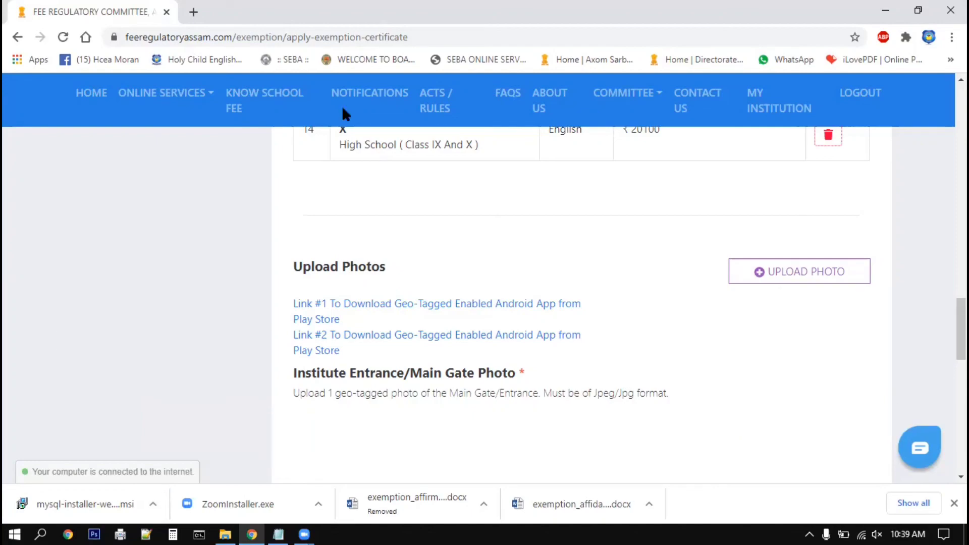